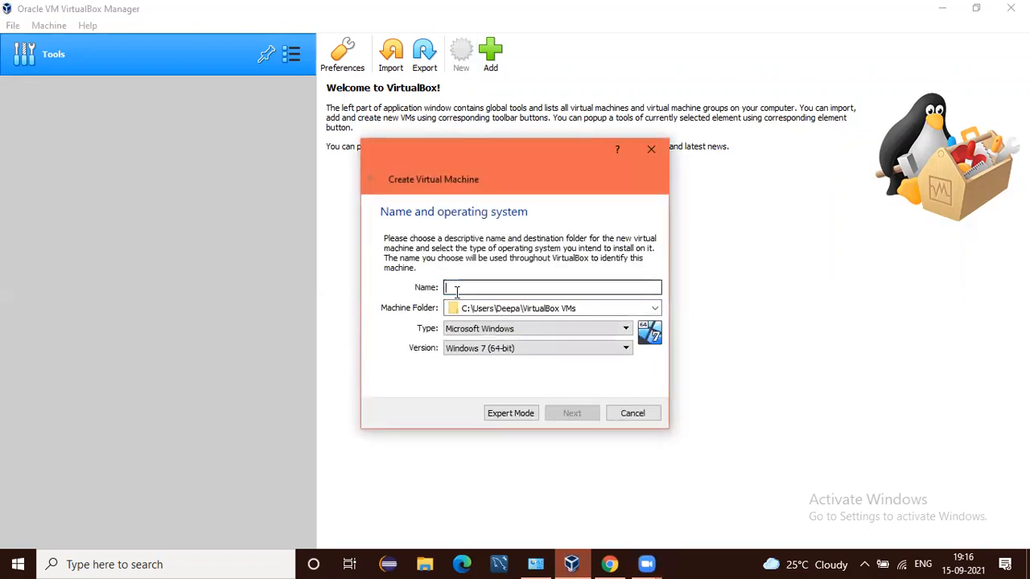
Name the new virtual machine Redhat, with type Linux and version Red Hat (64-bit), and accept 1024 MB of memory
{"action": "type", "text": "Redhat"}
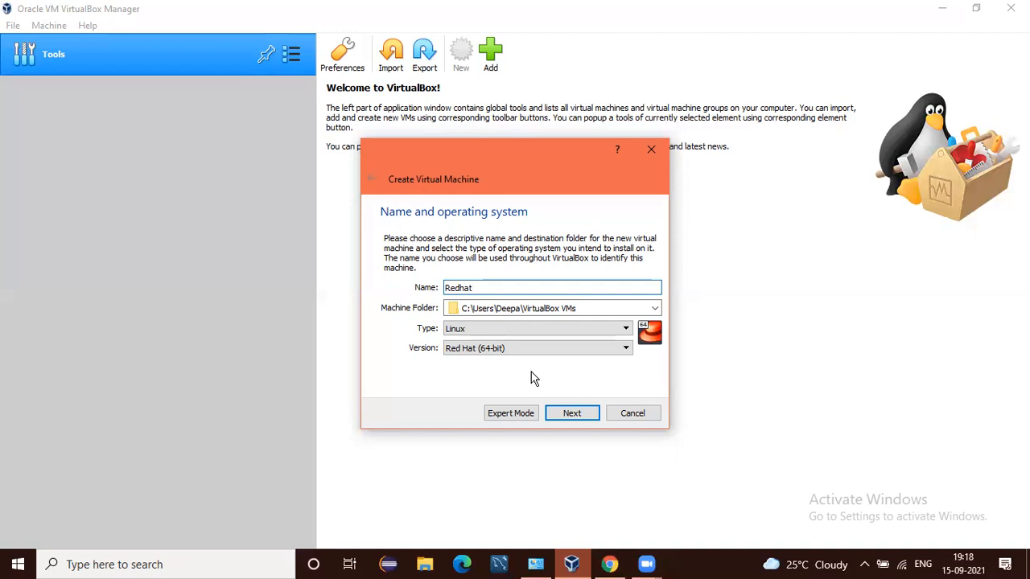
{"action": "left_click", "coordinate": [560, 417]}
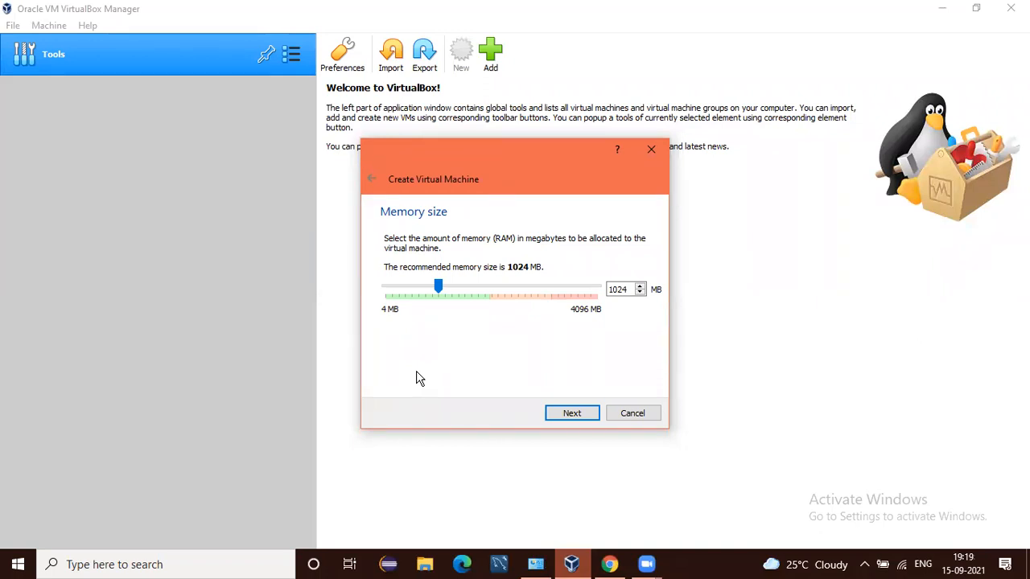
{"action": "left_click", "coordinate": [573, 415]}
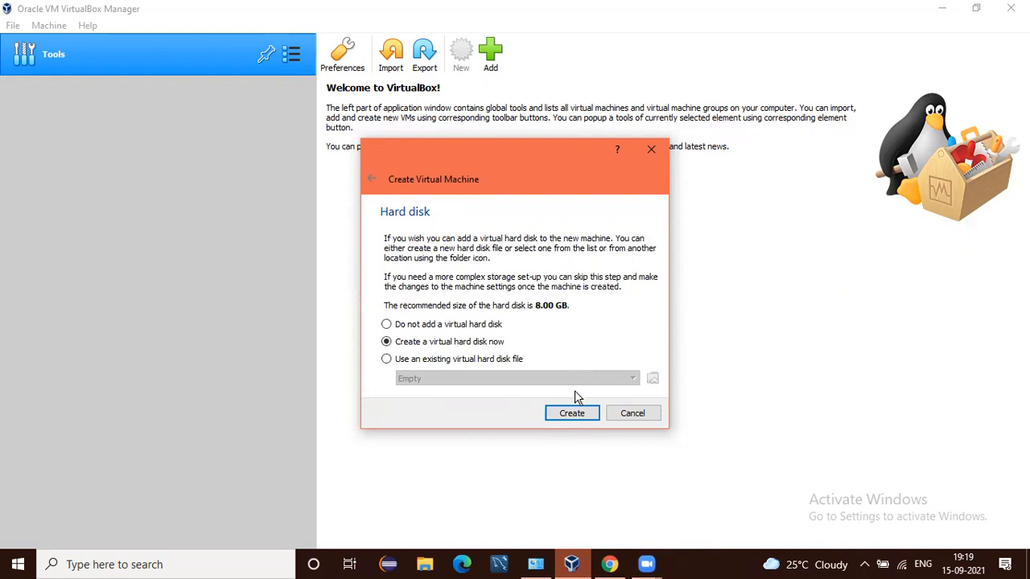
Choose to create a new virtual hard disk for the machine as a dynamically allocated VDI
{"action": "left_click", "coordinate": [570, 414]}
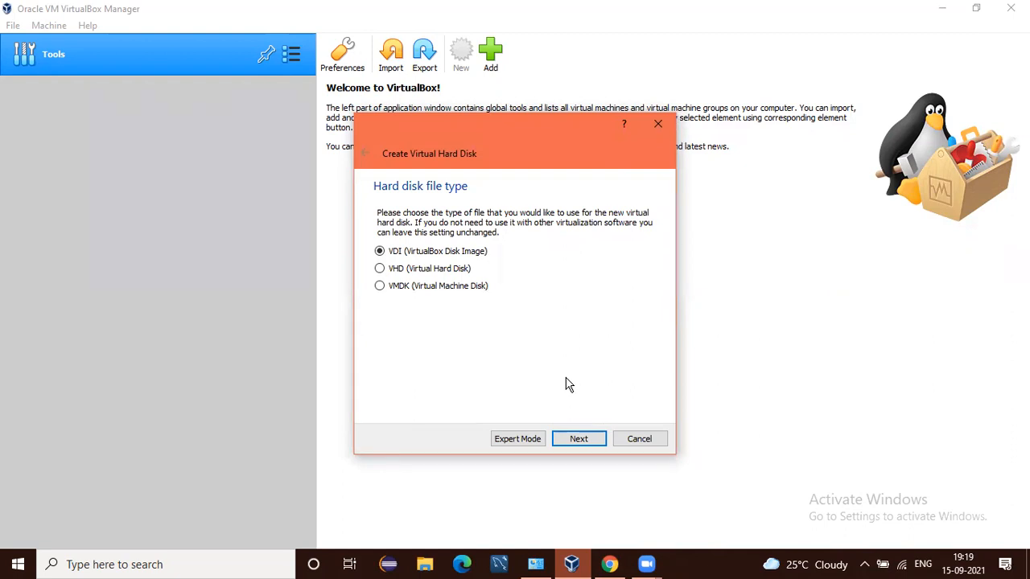
{"action": "left_click", "coordinate": [577, 441]}
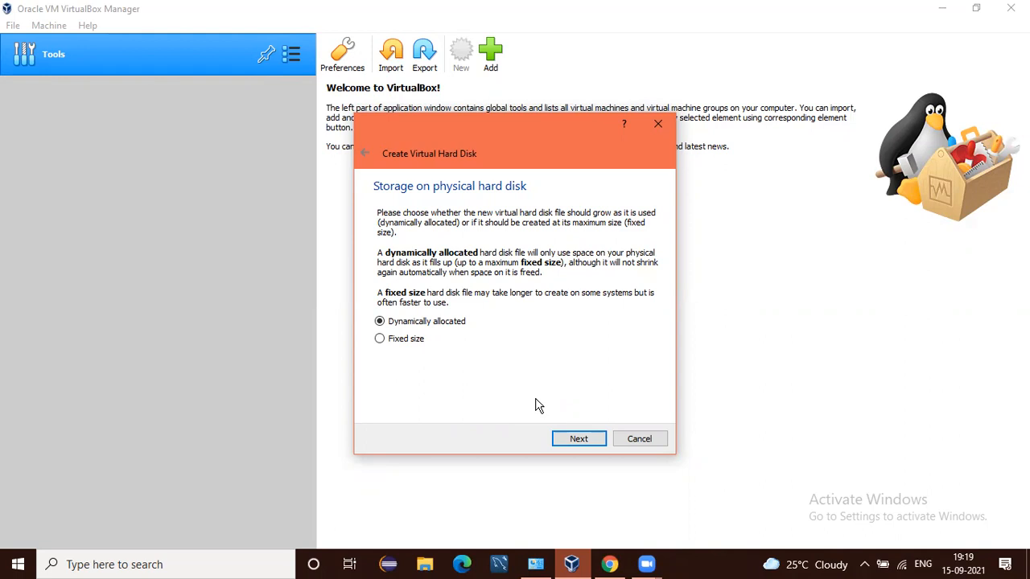
{"action": "left_click", "coordinate": [564, 441]}
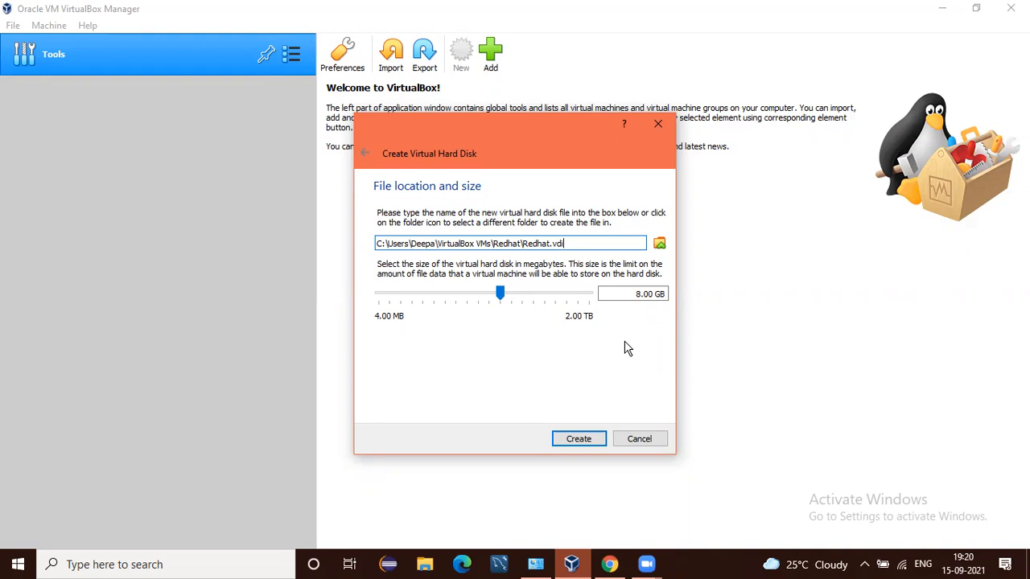
Set the virtual hard disk's size to 15.00 GB and create it
{"action": "left_click", "coordinate": [640, 295]}
{"action": "key", "text": "BackSpace"}
{"action": "type", "text": "15"}
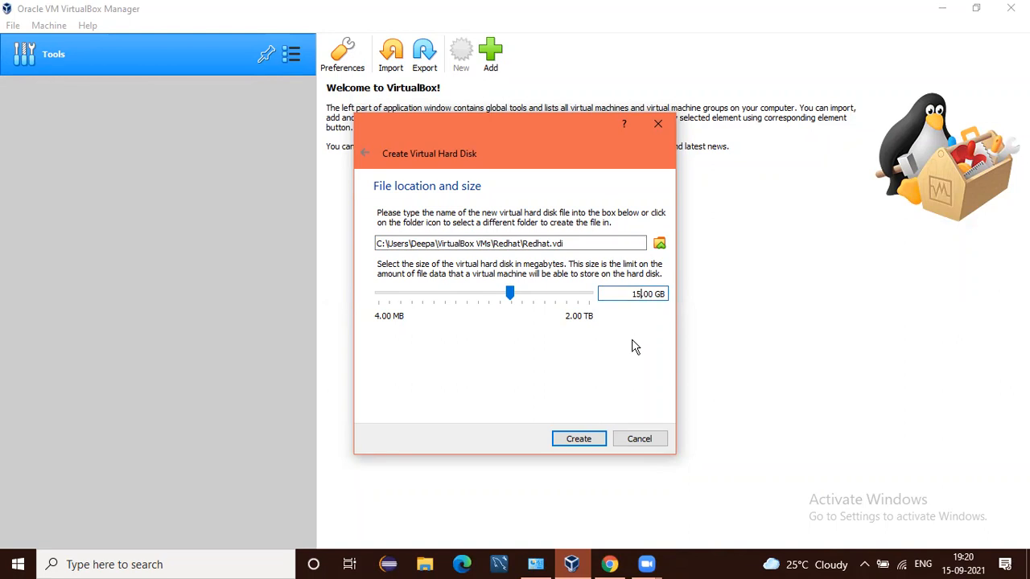
{"action": "left_click", "coordinate": [569, 441]}
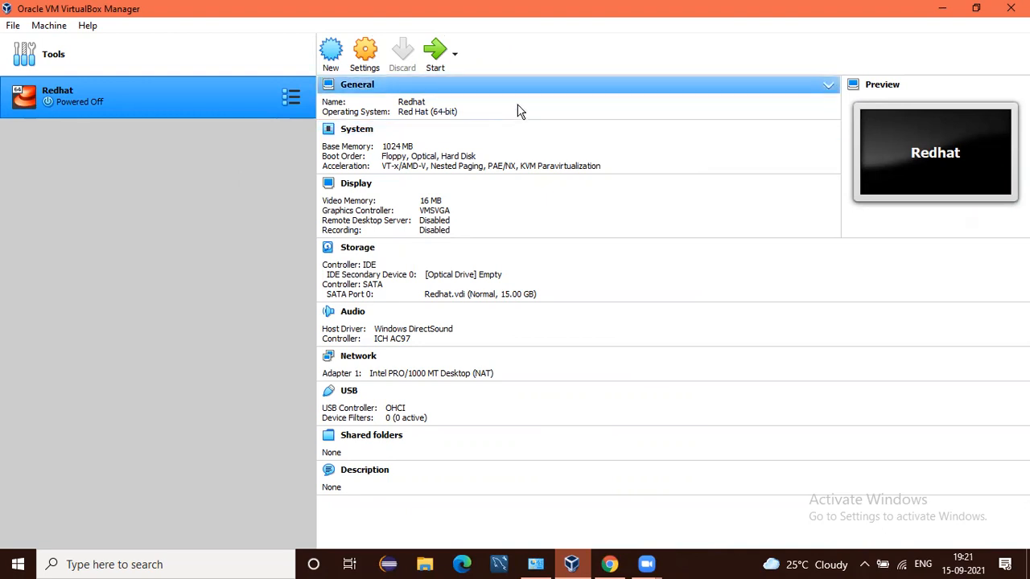
Load rhel-server-6.4-x86_64-dvd.iso into the Redhat machine's empty IDE optical drive and save the settings
{"action": "left_click", "coordinate": [364, 56]}
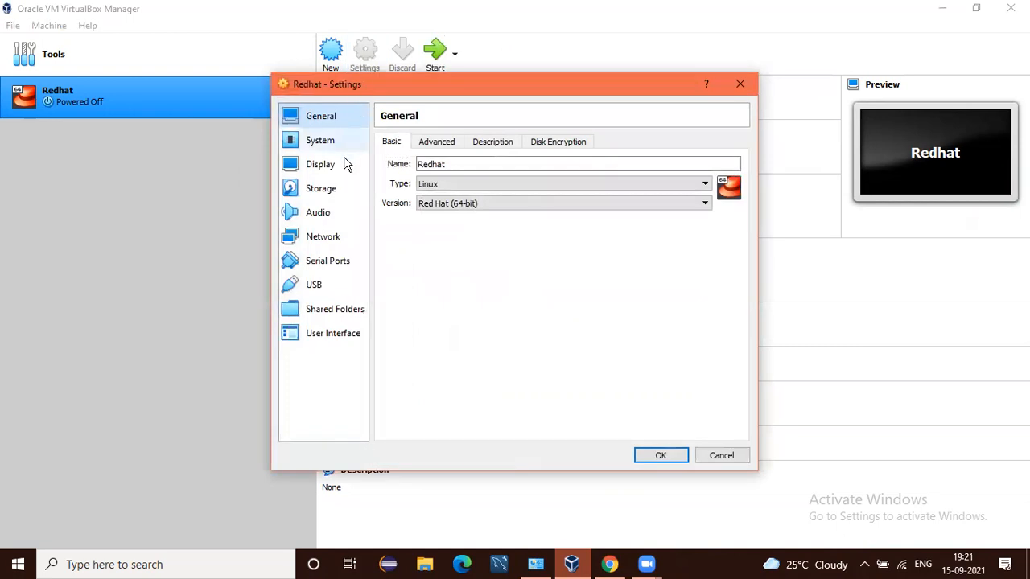
{"action": "left_click", "coordinate": [330, 190]}
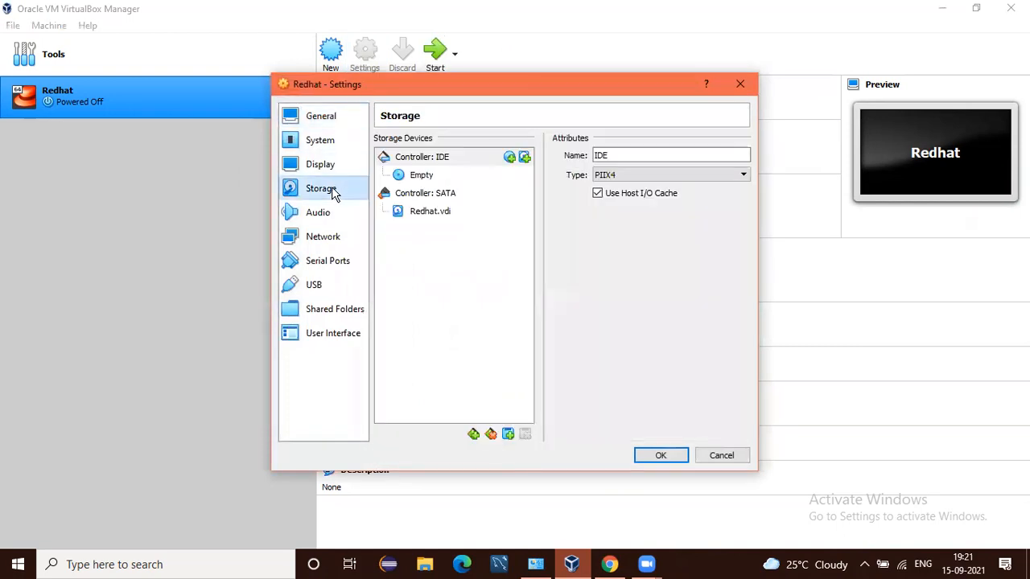
{"action": "left_click", "coordinate": [422, 178]}
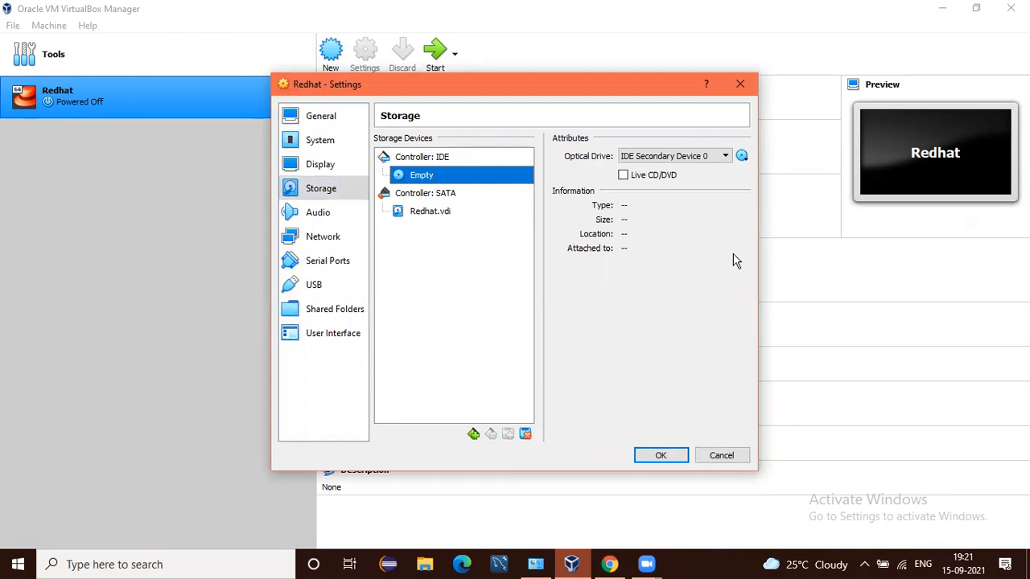
{"action": "left_click", "coordinate": [742, 157]}
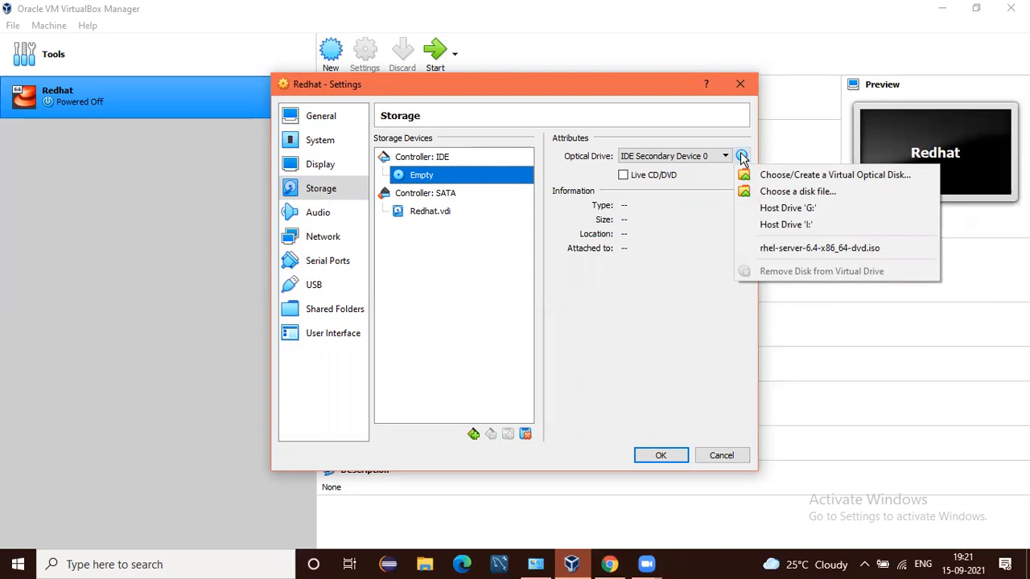
{"action": "left_click", "coordinate": [756, 248]}
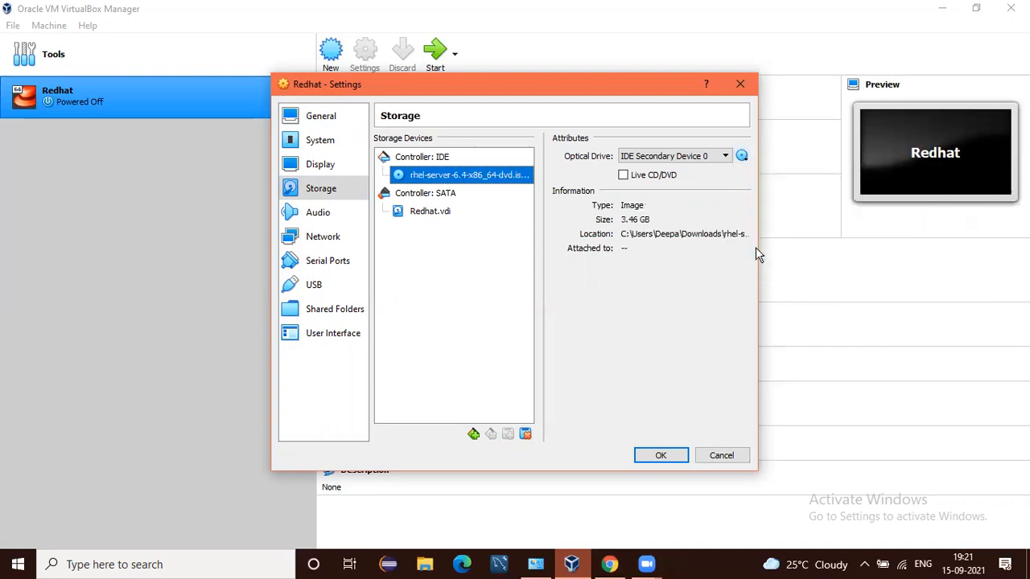
{"action": "left_click", "coordinate": [742, 157]}
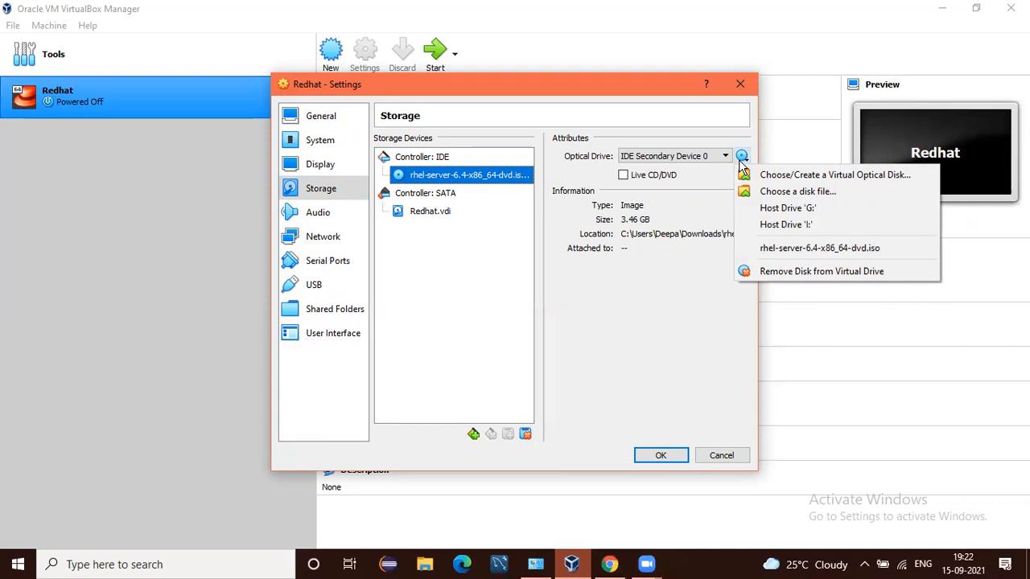
{"action": "left_click", "coordinate": [659, 341]}
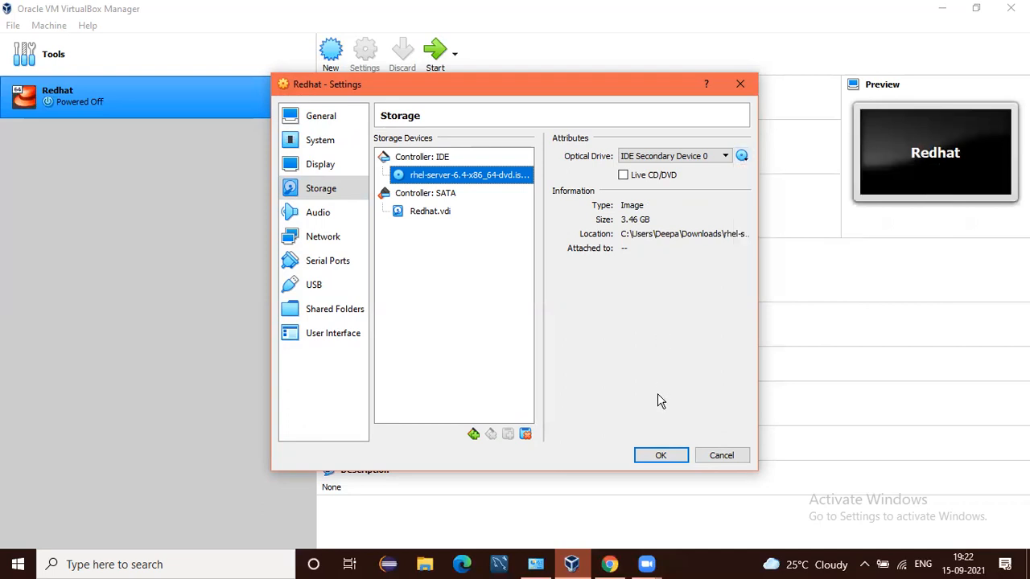
{"action": "left_click", "coordinate": [653, 456]}
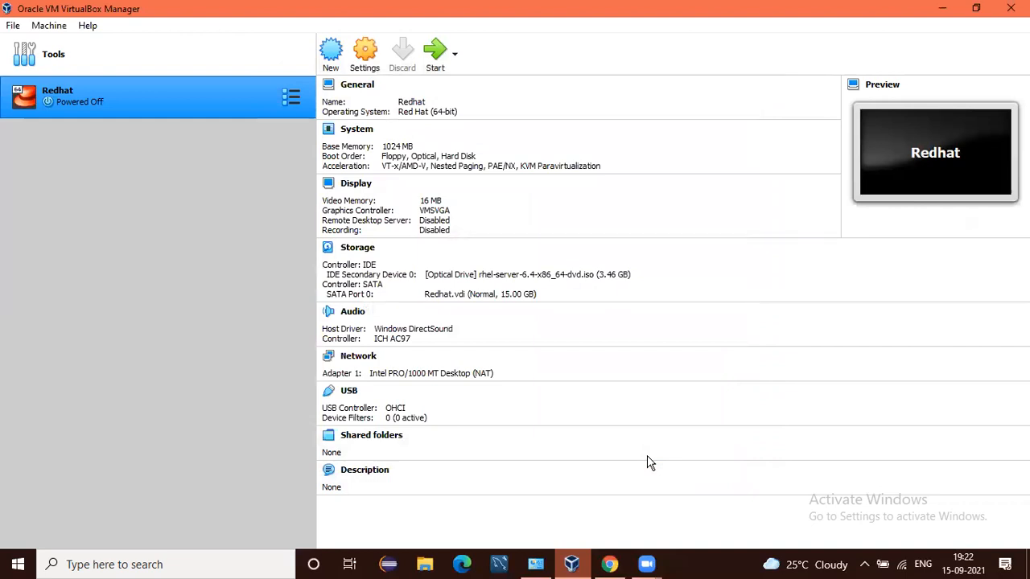
Start the Redhat machine in a maximized window and boot into "Install or upgrade an existing system"
{"action": "double_click", "coordinate": [138, 105]}
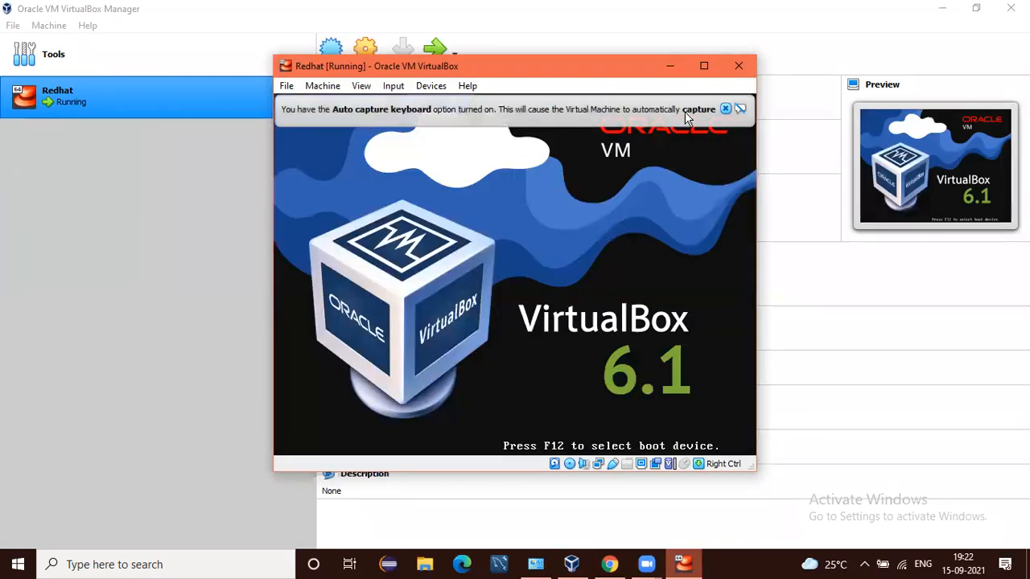
{"action": "left_click", "coordinate": [702, 66]}
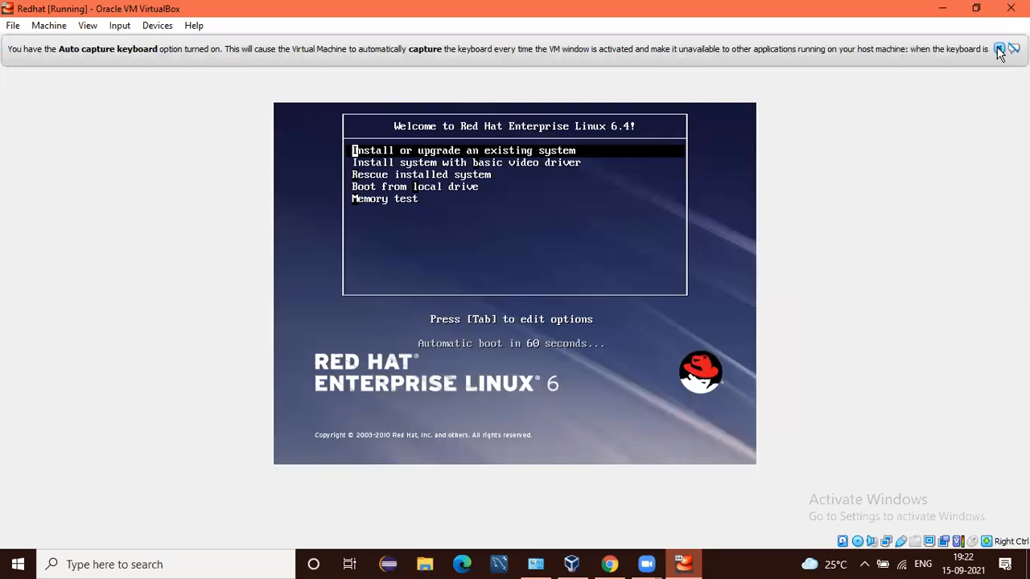
{"action": "left_click", "coordinate": [998, 48]}
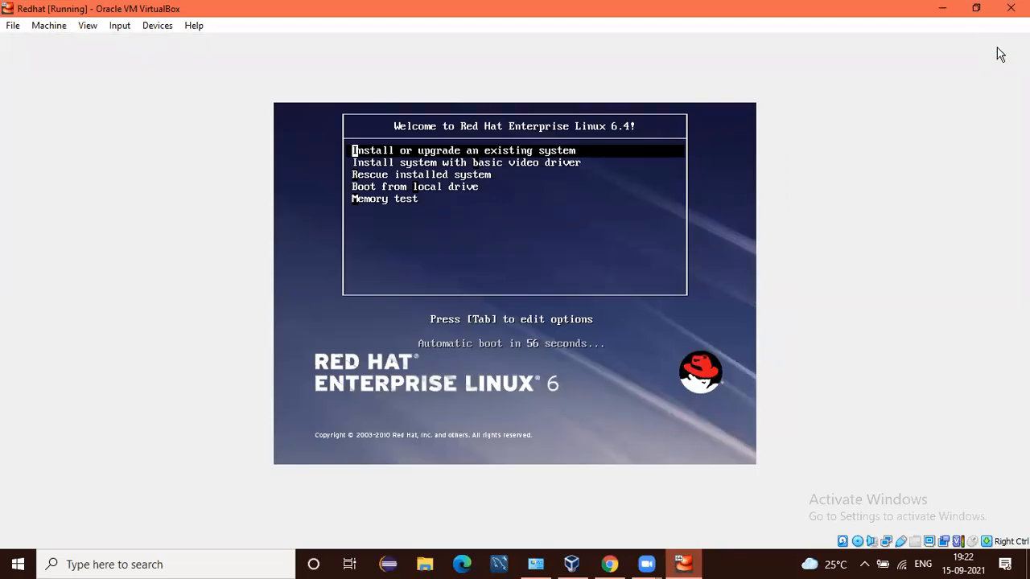
{"action": "key", "text": "Return"}
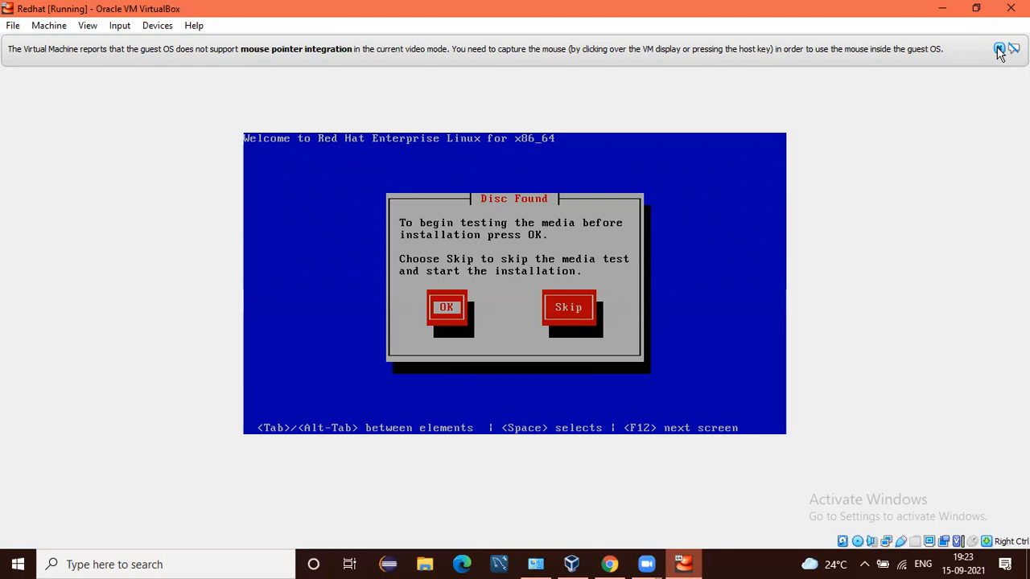
Skip the installation media test and acknowledge the unsupported hardware notice
{"action": "key", "text": "Tab"}
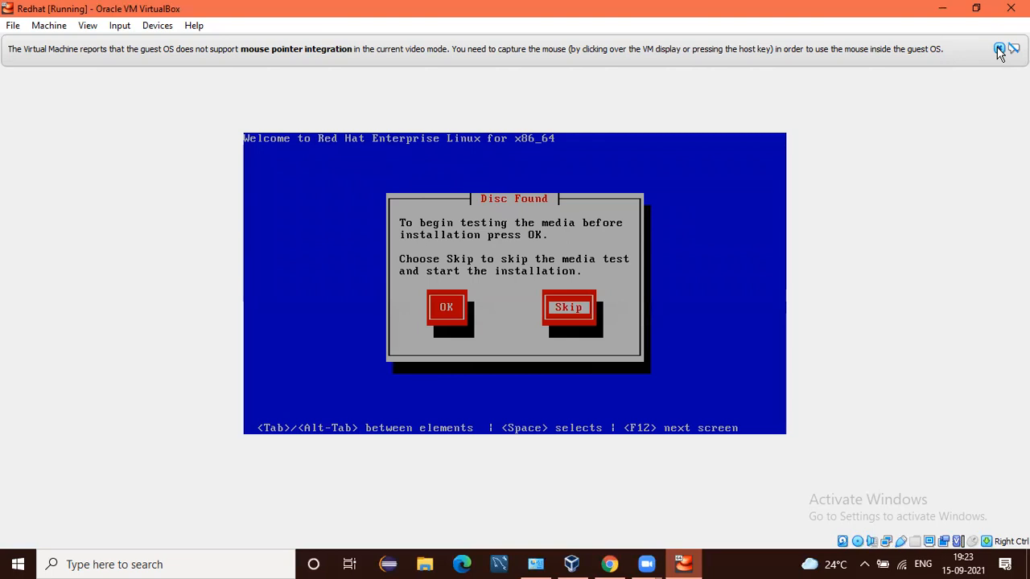
{"action": "key", "text": "Return"}
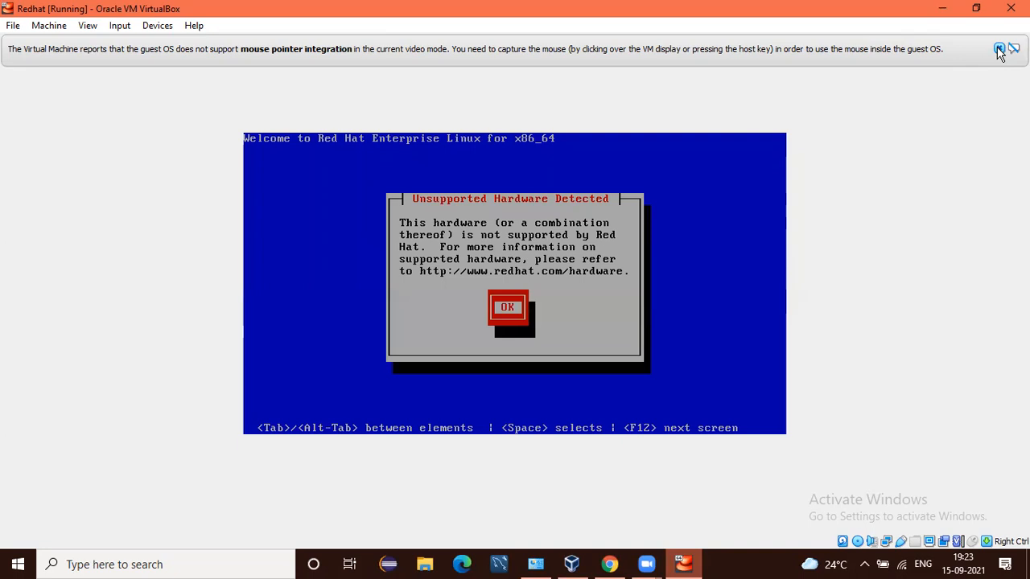
{"action": "key", "text": "Return"}
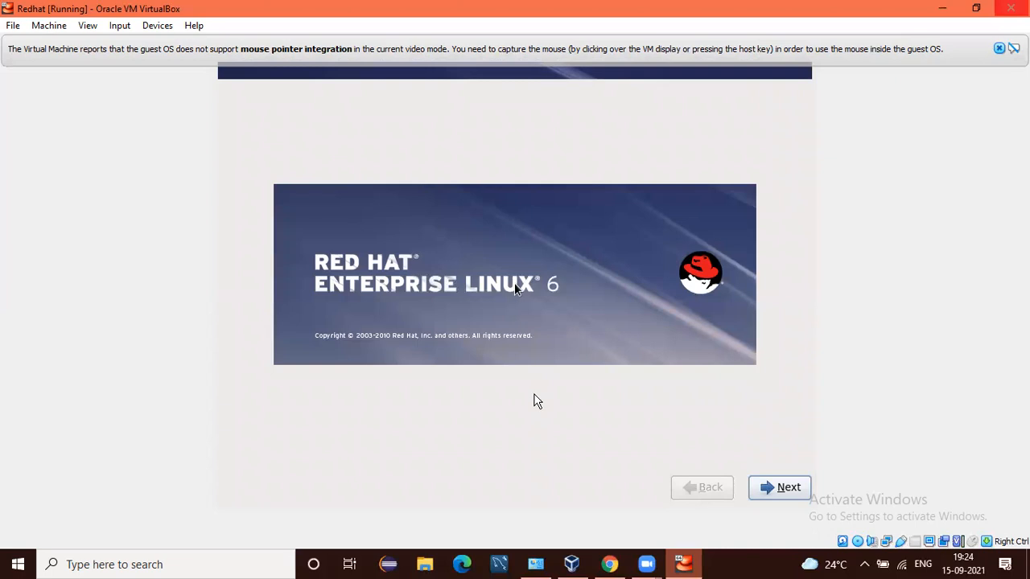
Proceed past the installer welcome, accepting English as the installation language and U.S. English as the keyboard
{"action": "key", "text": "Return"}
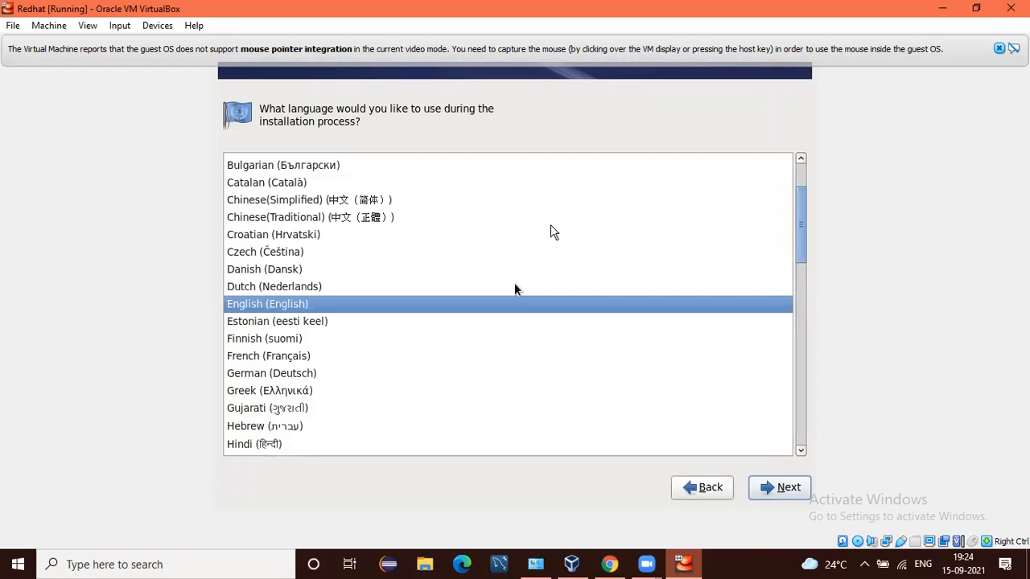
{"action": "key", "text": "Return"}
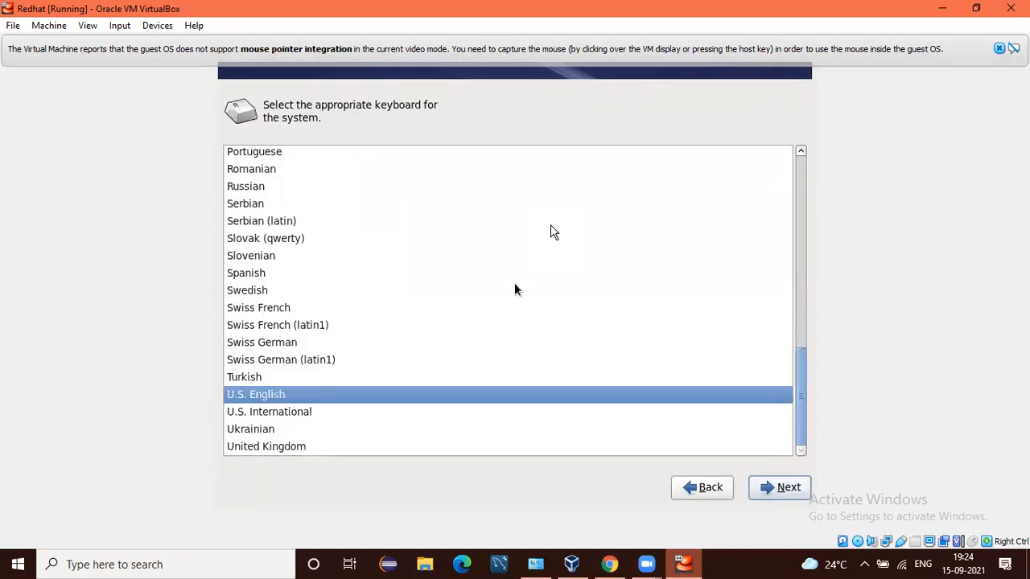
{"action": "key", "text": "Return"}
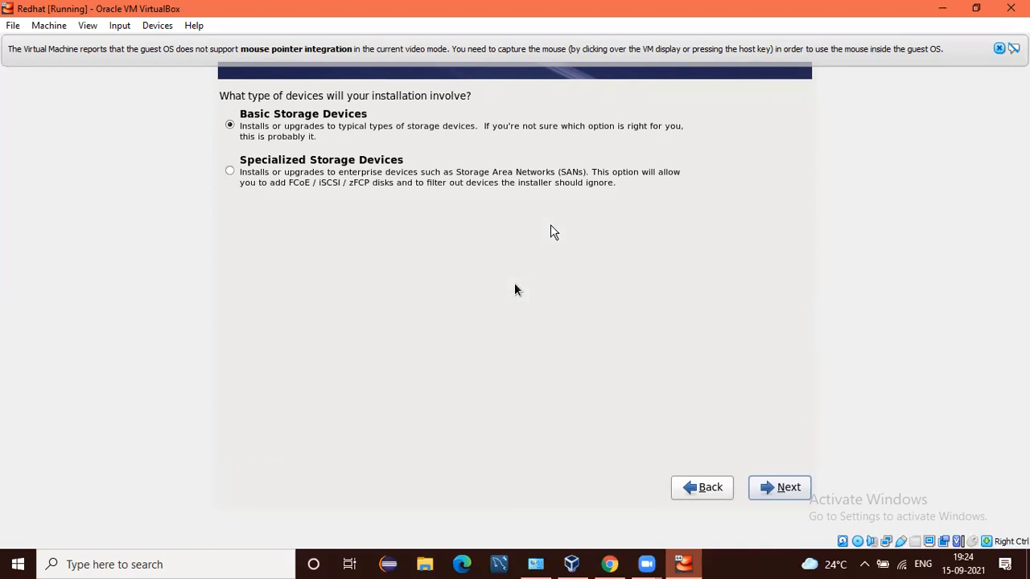
Accept Basic Storage Devices for the installation and discard any data on the virtual hard disk
{"action": "key", "text": "Return"}
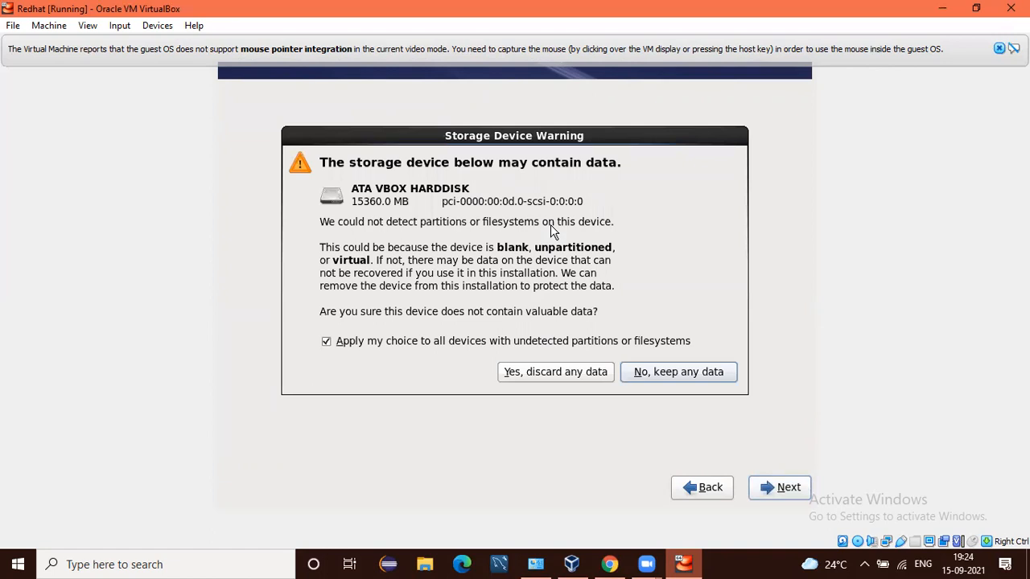
{"action": "key", "text": "Left"}
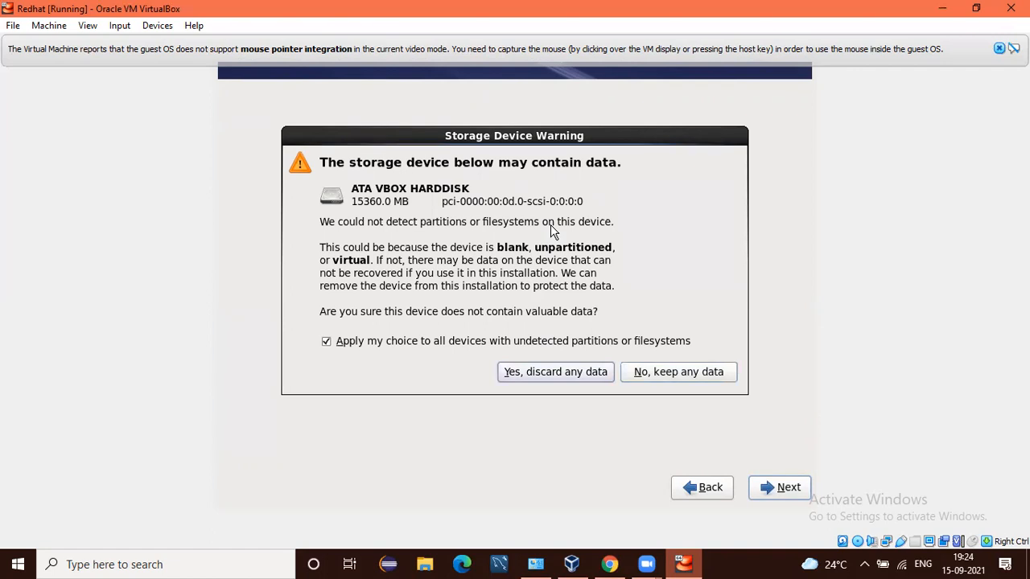
{"action": "key", "text": "Return"}
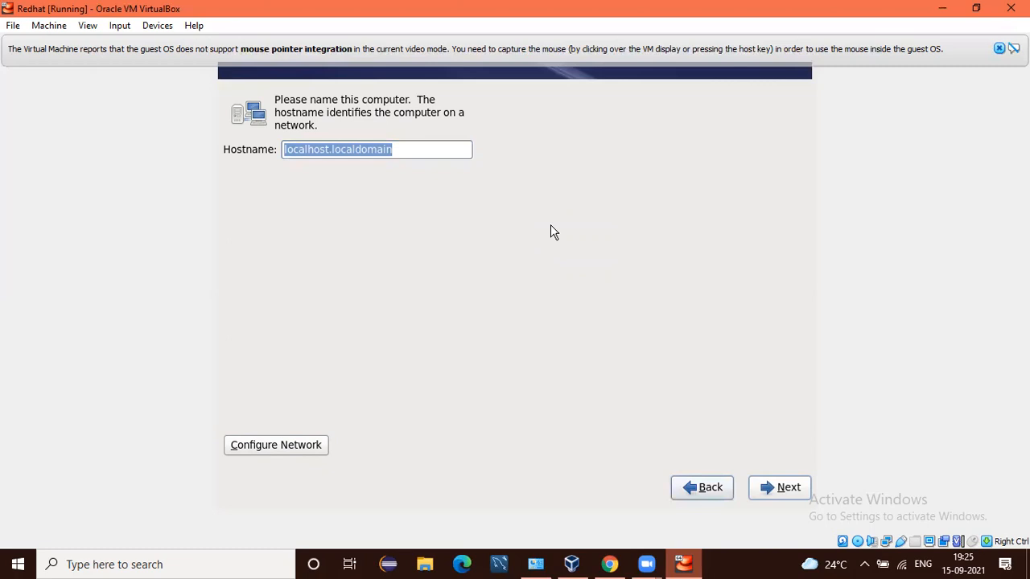
Keep localhost.localdomain as the computer's hostname and continue to the time zone selection
{"action": "key", "text": "Tab"}
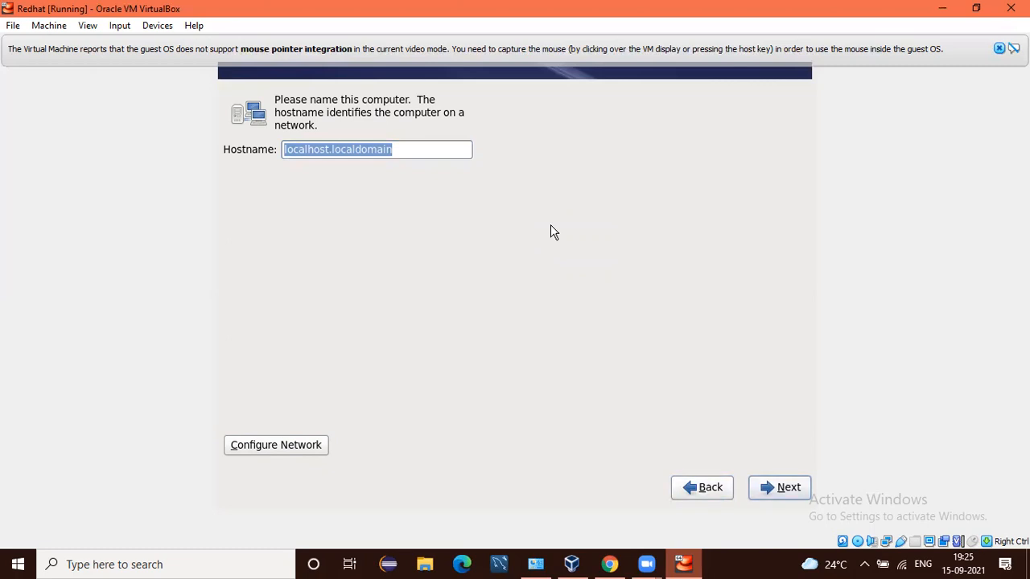
{"action": "key", "text": "Return"}
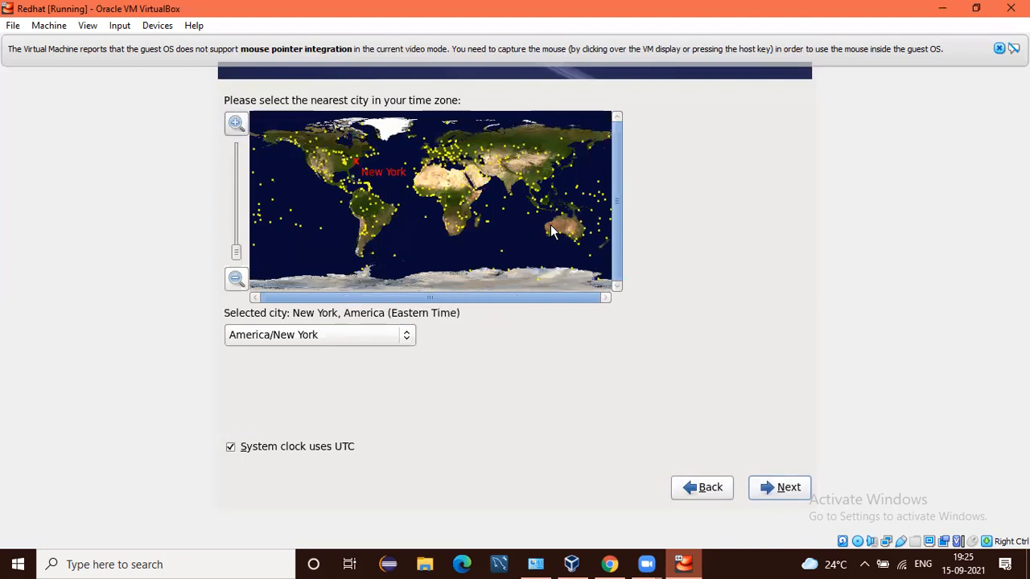
Set the time zone to Asia/Kolkata, keep the system clock on UTC, and continue to the root password page
{"action": "key", "text": "Tab"}
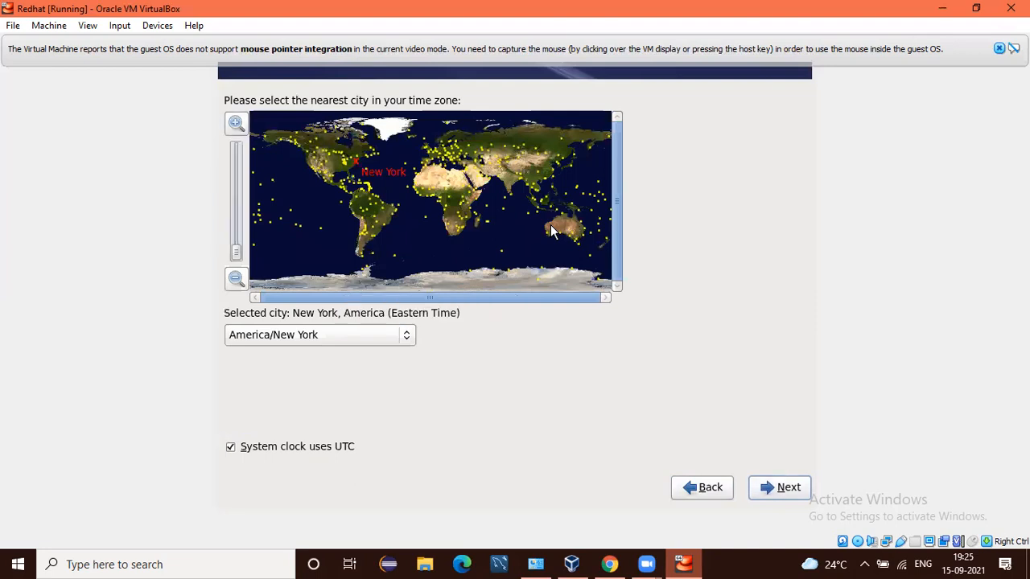
{"action": "key", "text": "Tab"}
{"action": "key", "text": "Tab"}
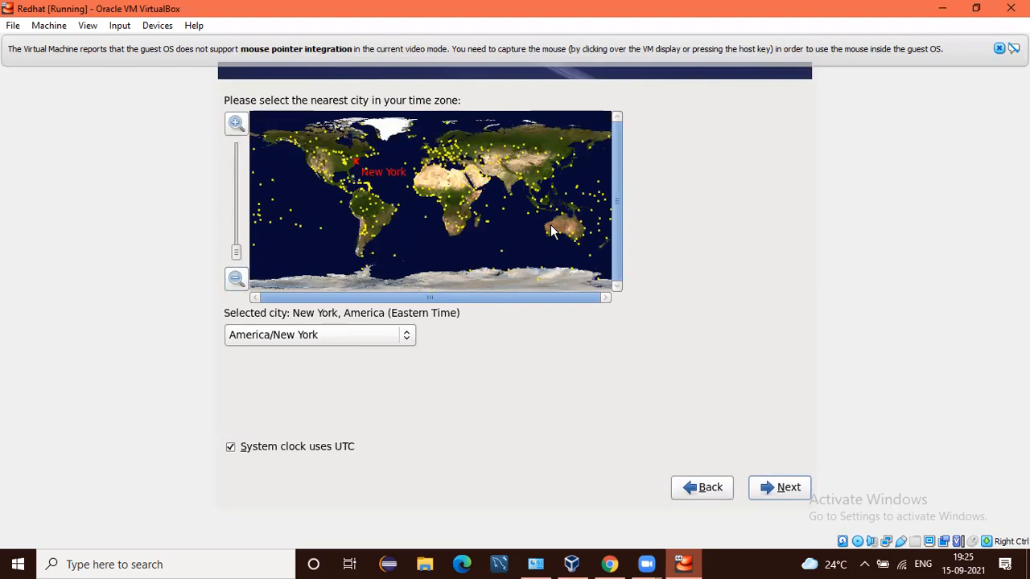
{"action": "key", "text": "Tab"}
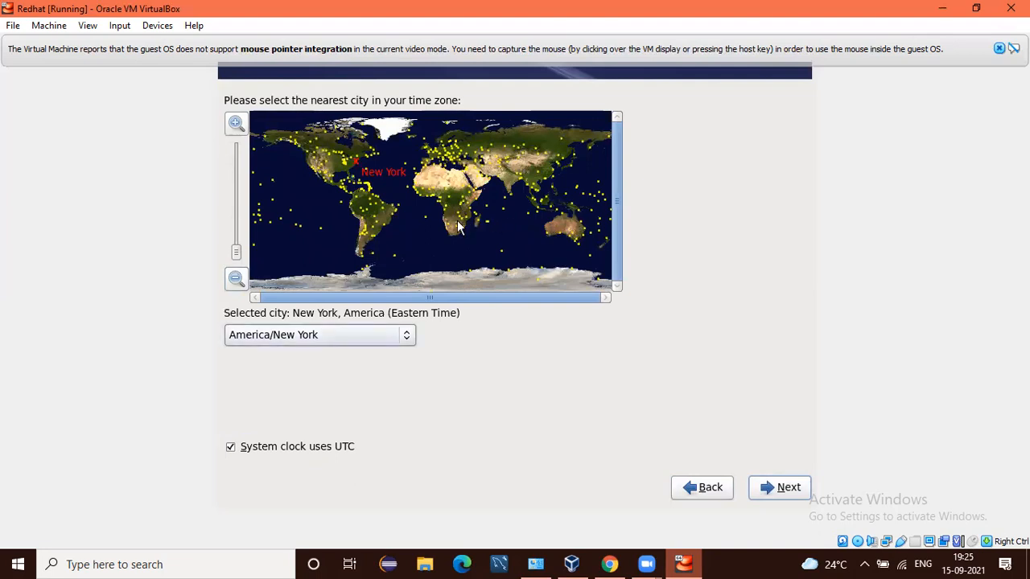
{"action": "key", "text": "Down"}
{"action": "key", "text": "Down"}
{"action": "key", "text": "Down"}
{"action": "key", "text": "Down"}
{"action": "key", "text": "Down"}
{"action": "key", "text": "Down"}
{"action": "key", "text": "Down"}
{"action": "key", "text": "Down"}
{"action": "key", "text": "Down"}
{"action": "key", "text": "Down"}
{"action": "key", "text": "Down"}
{"action": "key", "text": "Down"}
{"action": "key", "text": "Down"}
{"action": "key", "text": "Down"}
{"action": "key", "text": "Down"}
{"action": "key", "text": "Down"}
{"action": "key", "text": "Down"}
{"action": "key", "text": "Down"}
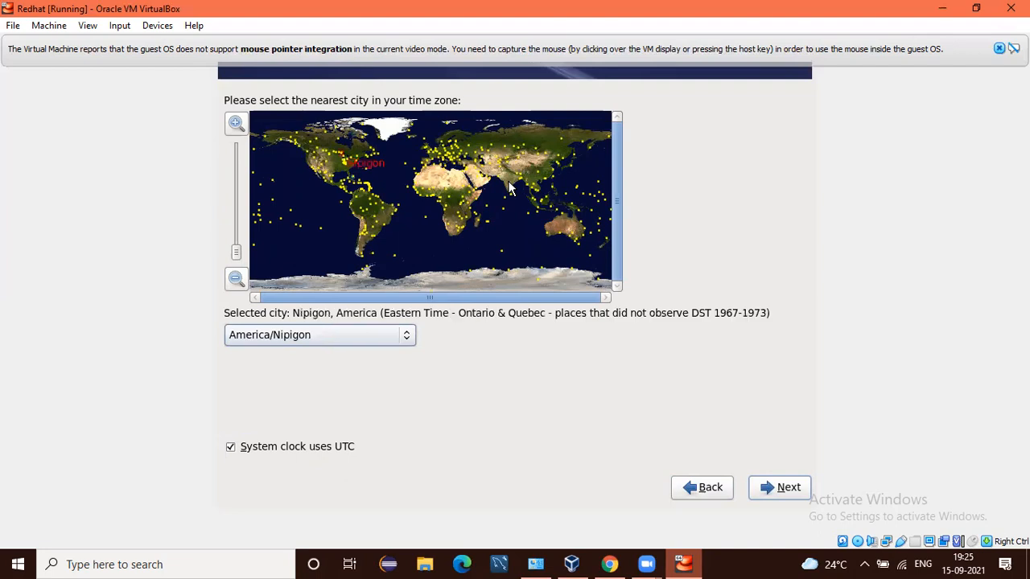
{"action": "key", "text": "Down"}
{"action": "key", "text": "Down"}
{"action": "key", "text": "Down"}
{"action": "key", "text": "Down"}
{"action": "key", "text": "Down"}
{"action": "key", "text": "Down"}
{"action": "key", "text": "Down"}
{"action": "key", "text": "Down"}
{"action": "key", "text": "Down"}
{"action": "key", "text": "Down"}
{"action": "key", "text": "Down"}
{"action": "key", "text": "Down"}
{"action": "key", "text": "Down"}
{"action": "key", "text": "Down"}
{"action": "key", "text": "Down"}
{"action": "key", "text": "Down"}
{"action": "key", "text": "Down"}
{"action": "key", "text": "Down"}
{"action": "key", "text": "Down"}
{"action": "key", "text": "Down"}
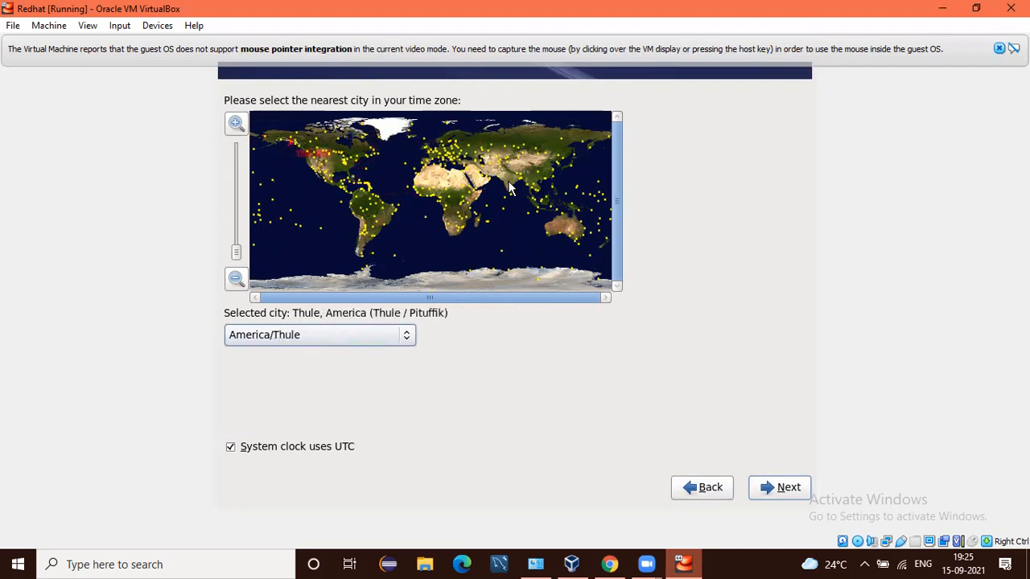
{"action": "key", "text": "Down"}
{"action": "key", "text": "Down"}
{"action": "key", "text": "Down"}
{"action": "key", "text": "Down"}
{"action": "key", "text": "Down"}
{"action": "key", "text": "Down"}
{"action": "key", "text": "Down"}
{"action": "key", "text": "Down"}
{"action": "key", "text": "Down"}
{"action": "key", "text": "Down"}
{"action": "key", "text": "Down"}
{"action": "key", "text": "Down"}
{"action": "key", "text": "Down"}
{"action": "key", "text": "Down"}
{"action": "key", "text": "Down"}
{"action": "key", "text": "Down"}
{"action": "key", "text": "Down"}
{"action": "key", "text": "Down"}
{"action": "key", "text": "Down"}
{"action": "key", "text": "Down"}
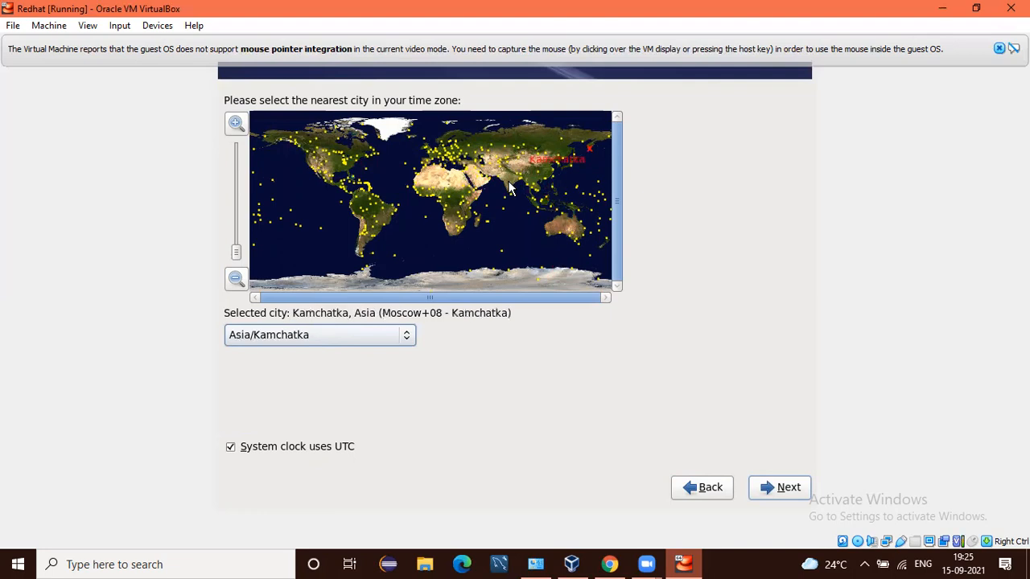
{"action": "key", "text": "Down"}
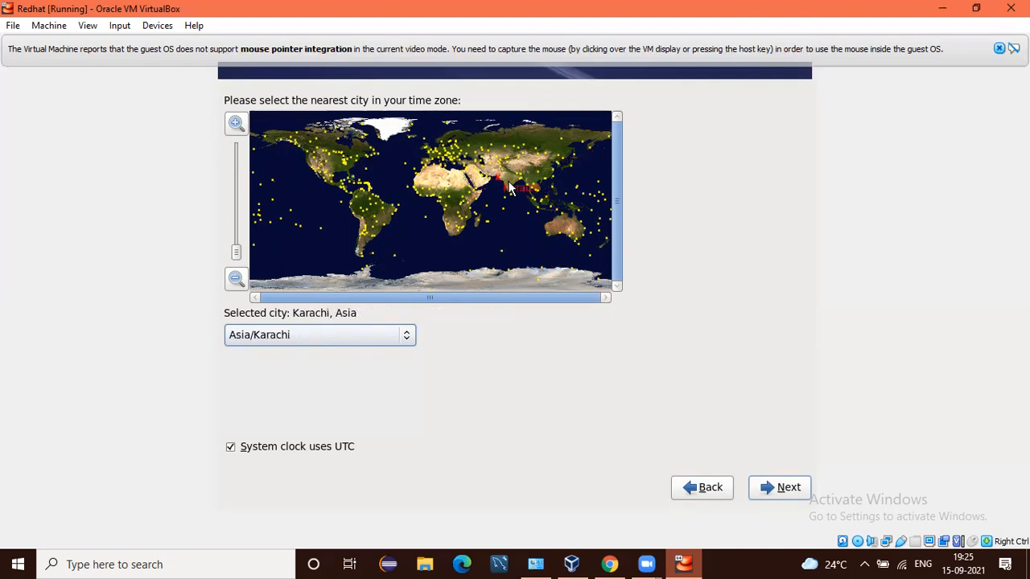
{"action": "key", "text": "Down"}
{"action": "key", "text": "Down"}
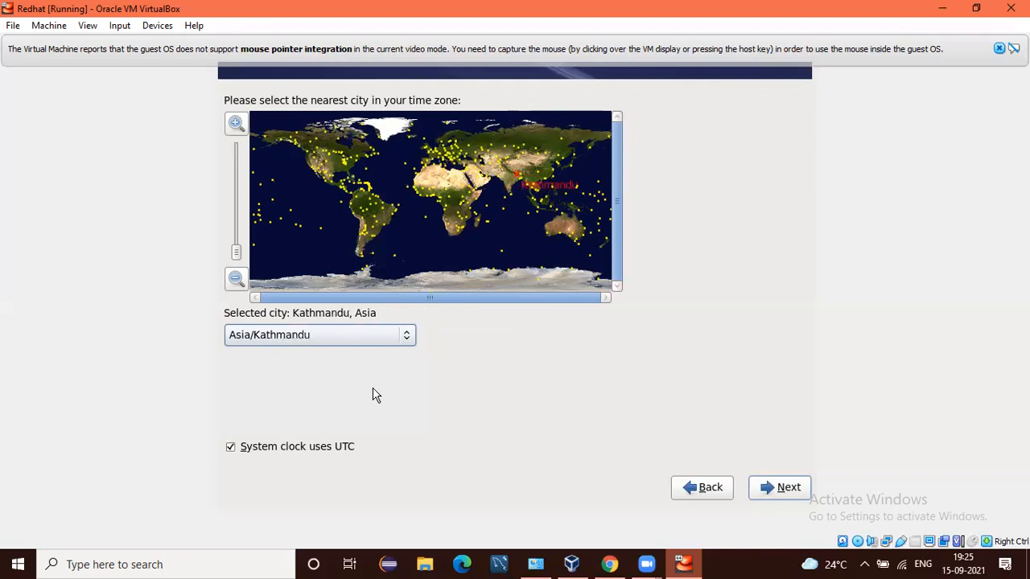
{"action": "key", "text": "Down"}
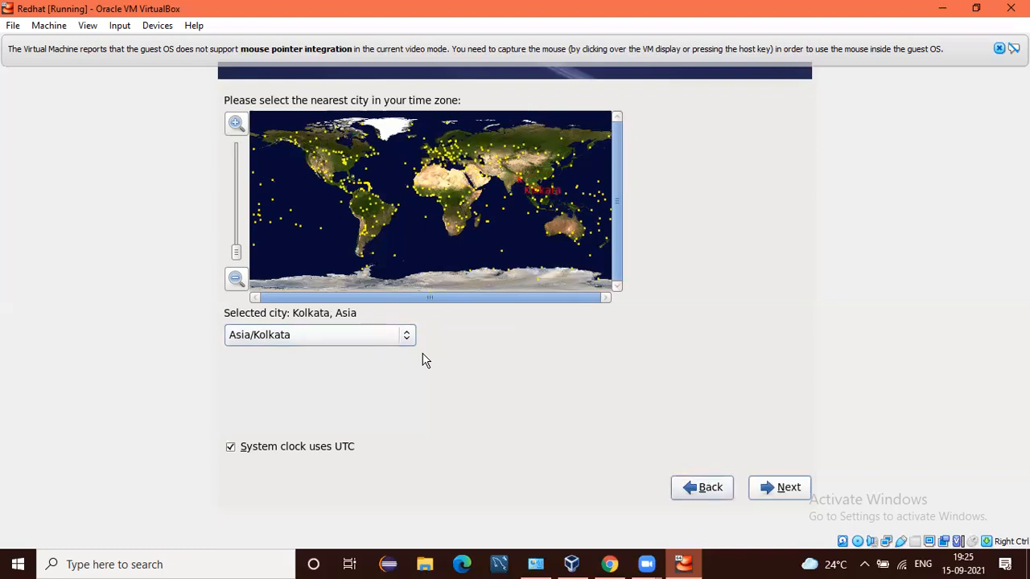
{"action": "key", "text": "Return"}
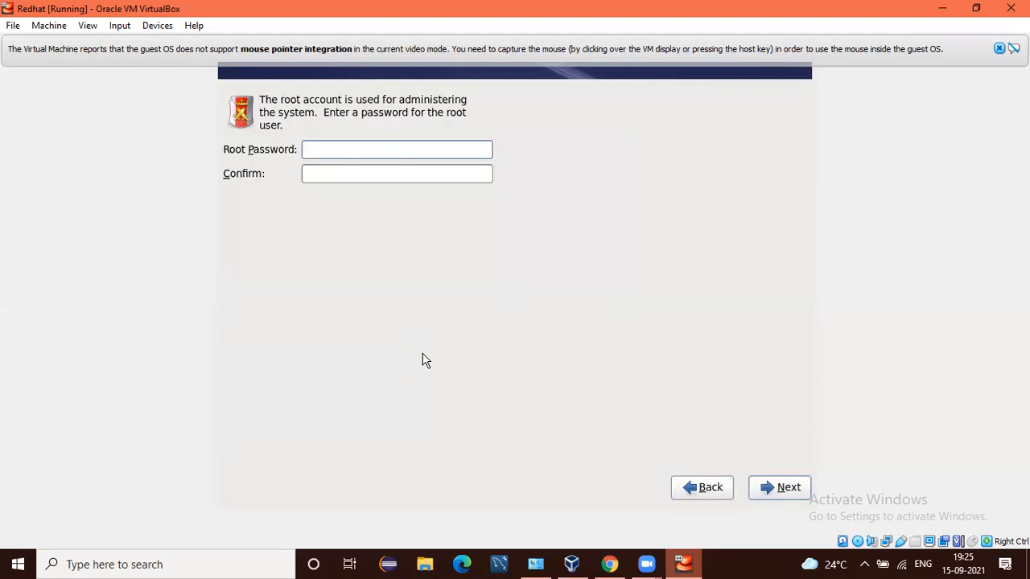
Enter and confirm the root account password, accepting it despite being weak
{"action": "type", "text": "••••••"}
{"action": "key", "text": "Tab"}
{"action": "type", "text": "••••••"}
{"action": "key", "text": "Tab"}
{"action": "key", "text": "Tab"}
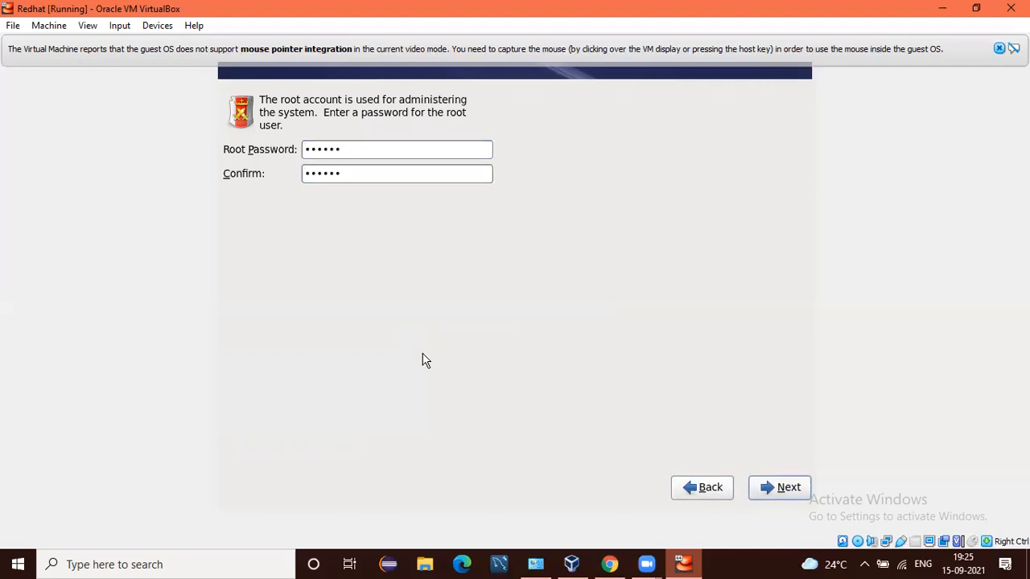
{"action": "key", "text": "Return"}
{"action": "key", "text": "Tab"}
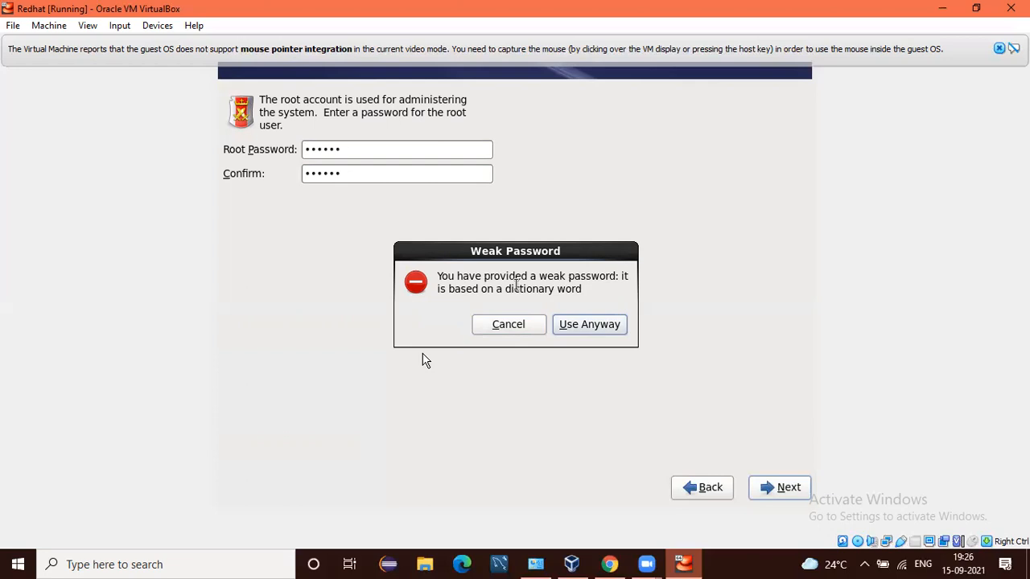
{"action": "key", "text": "Return"}
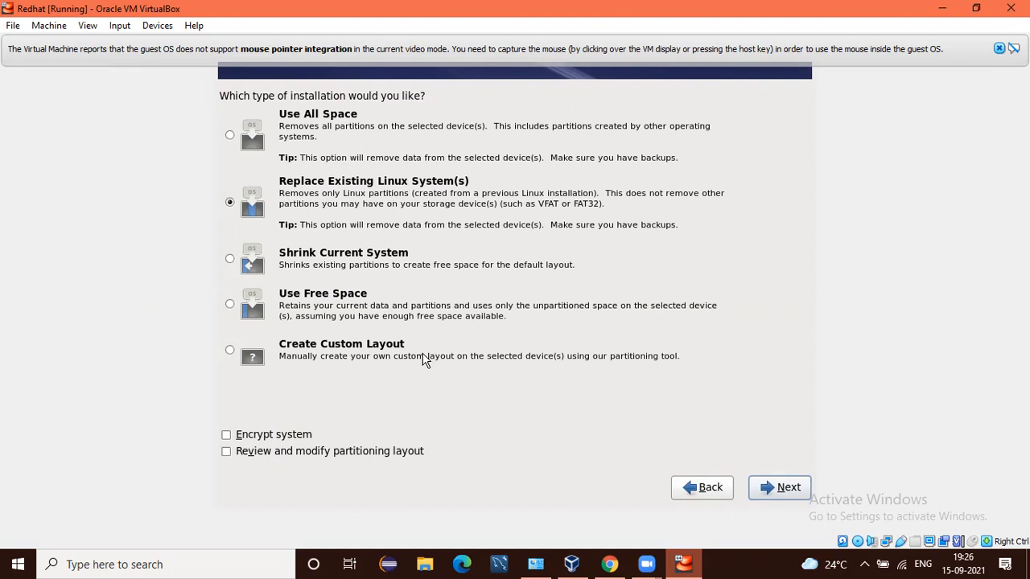
Choose Create Custom Layout as the installation type and continue to the partitioning tool
{"action": "key", "text": "Tab"}
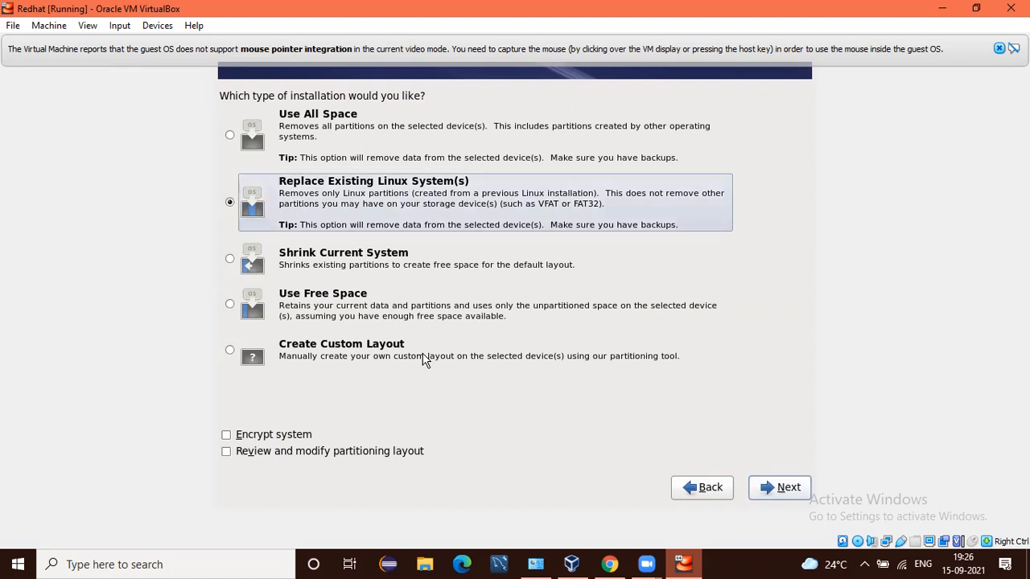
{"action": "key", "text": "Down"}
{"action": "key", "text": "Down"}
{"action": "key", "text": "Down"}
{"action": "key", "text": "Down"}
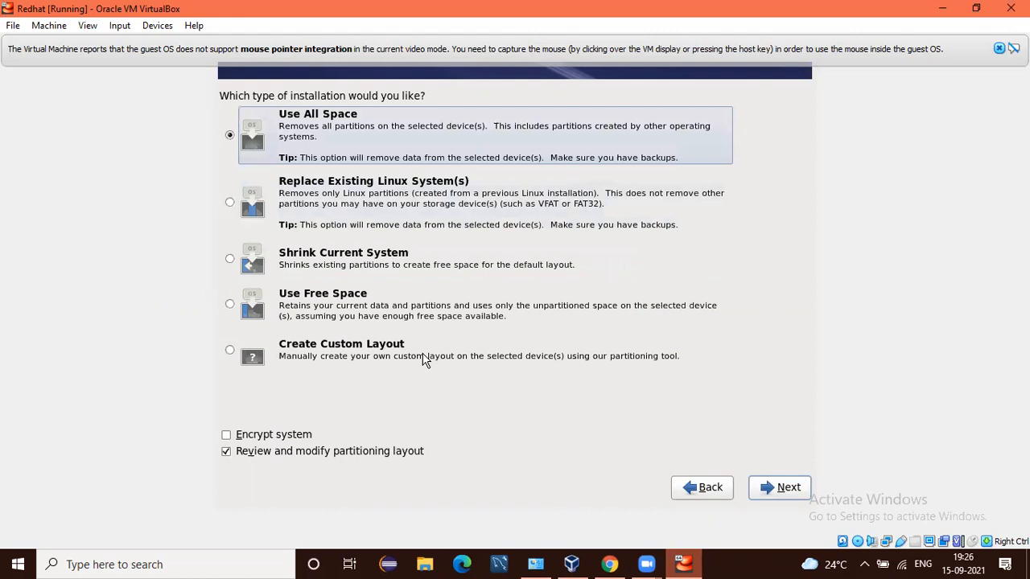
{"action": "key", "text": "Down"}
{"action": "key", "text": "Down"}
{"action": "key", "text": "Down"}
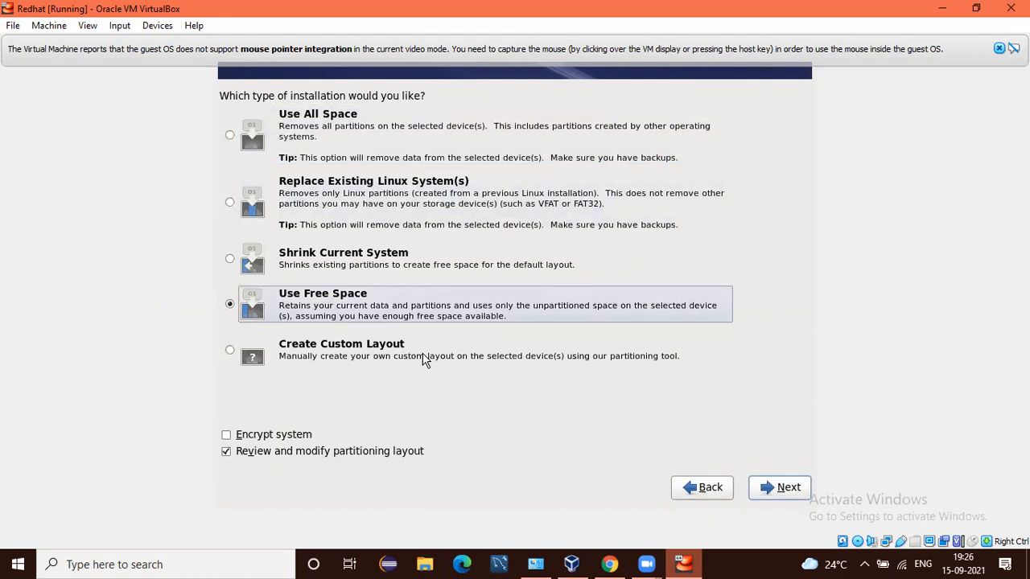
{"action": "key", "text": "Down"}
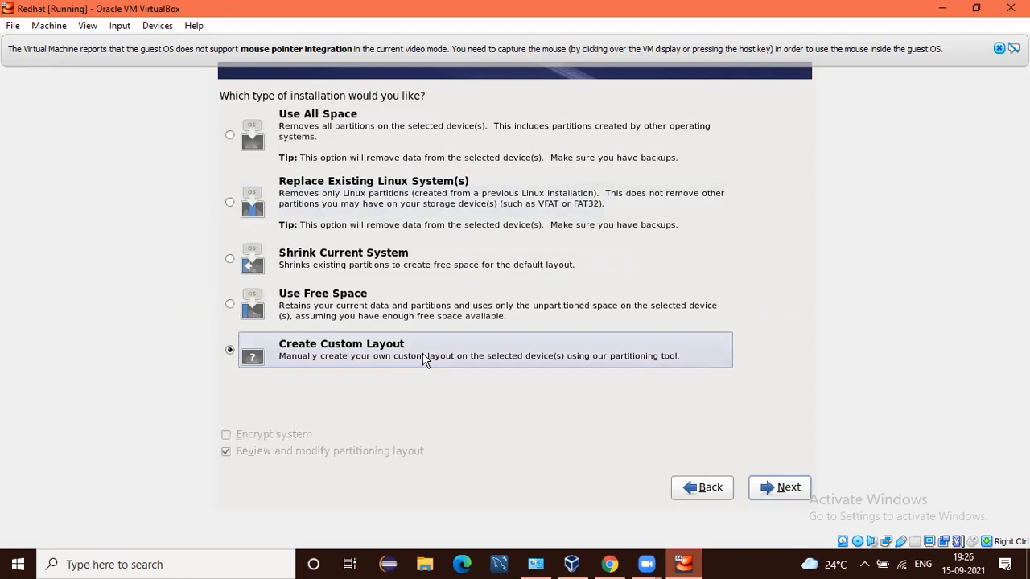
{"action": "key", "text": "Tab"}
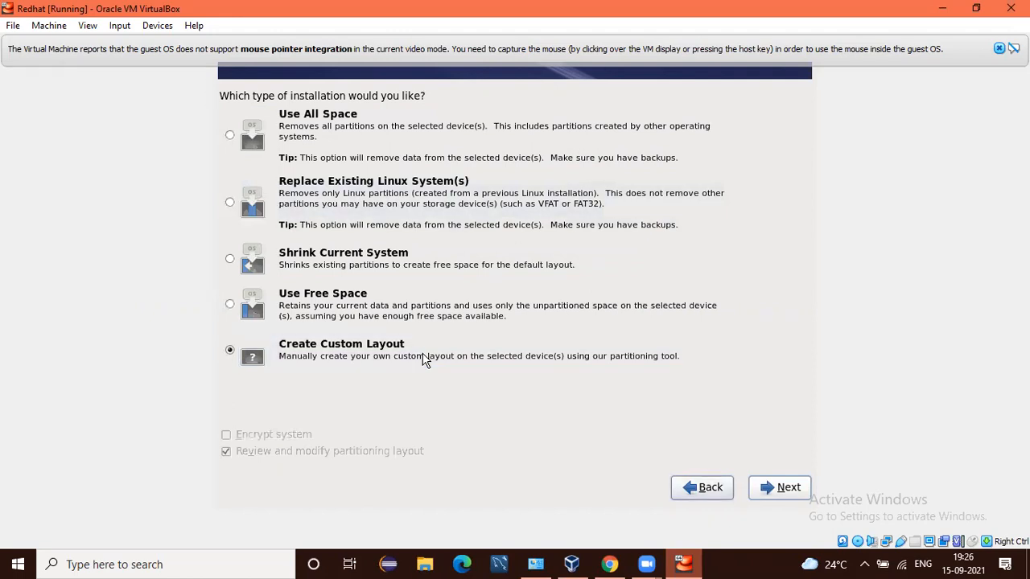
{"action": "key", "text": "Tab"}
{"action": "key", "text": "Return"}
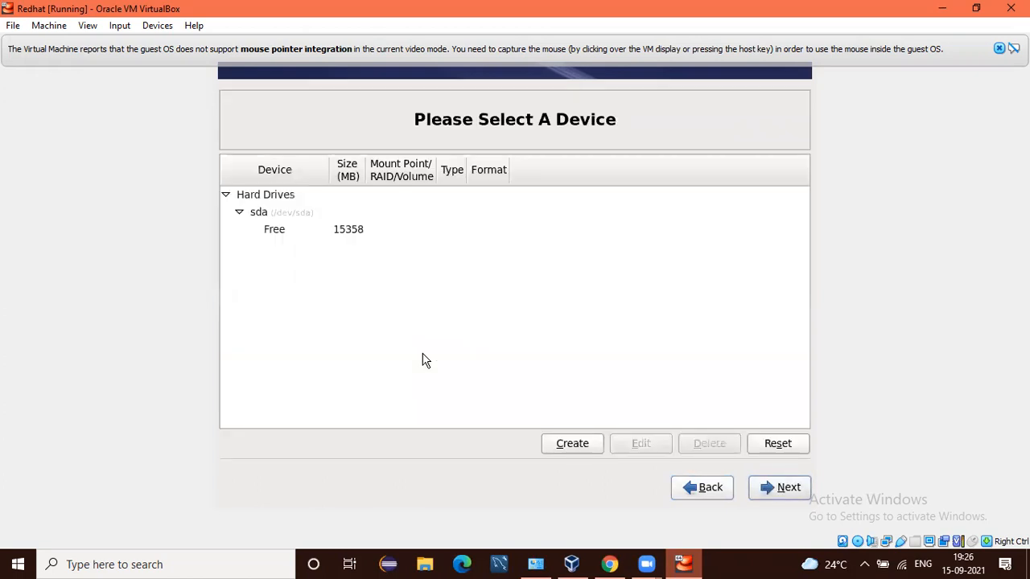
Start a new standard partition in the free space of the sda hard drive
{"action": "key", "text": "Tab"}
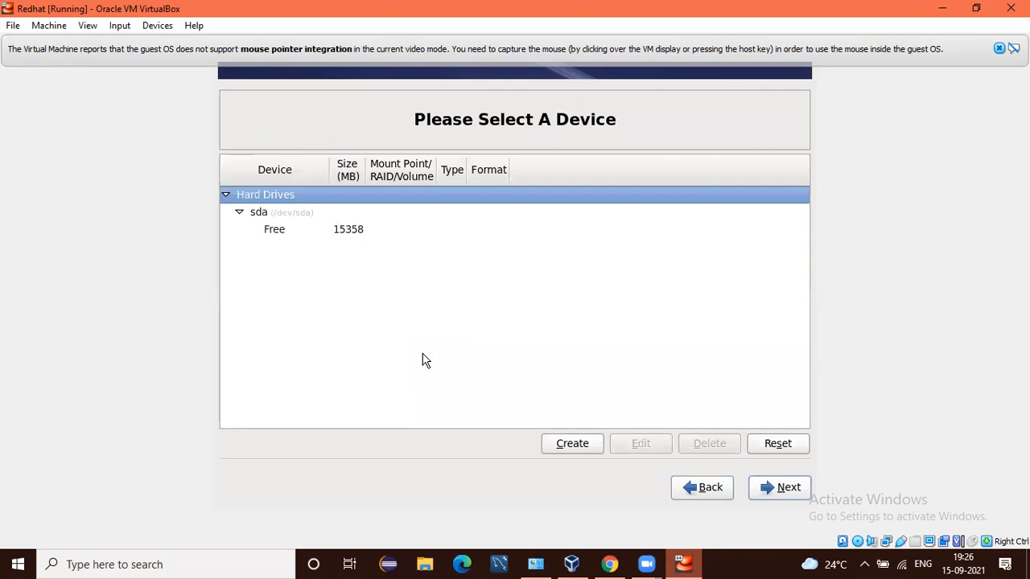
{"action": "key", "text": "Down"}
{"action": "key", "text": "Down"}
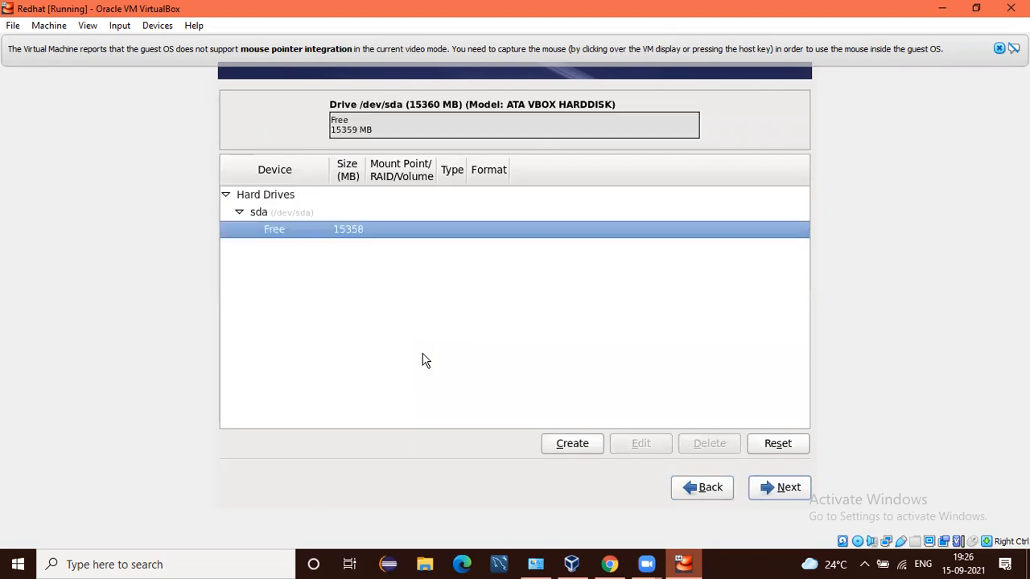
{"action": "key", "text": "Tab"}
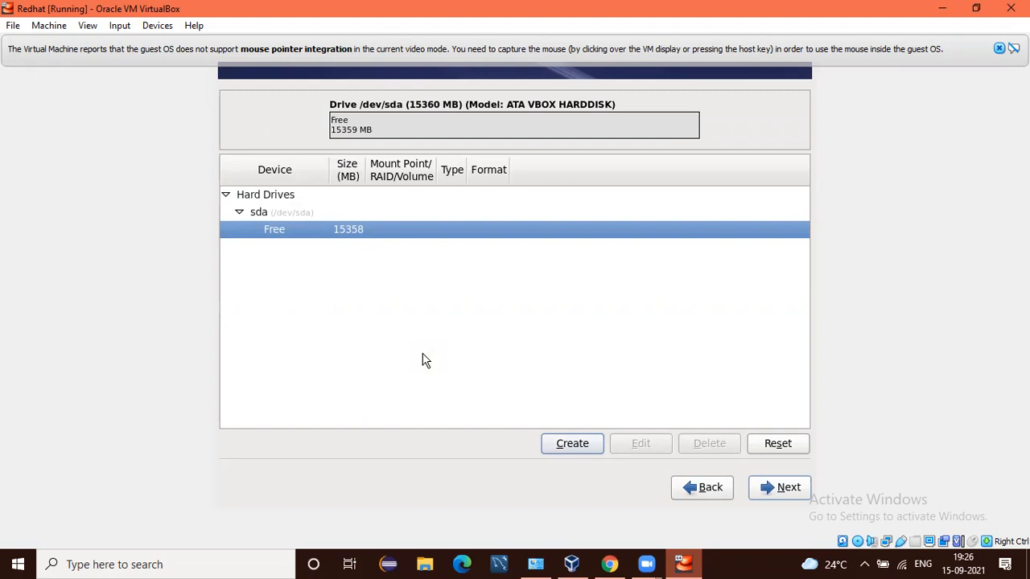
{"action": "key", "text": "Return"}
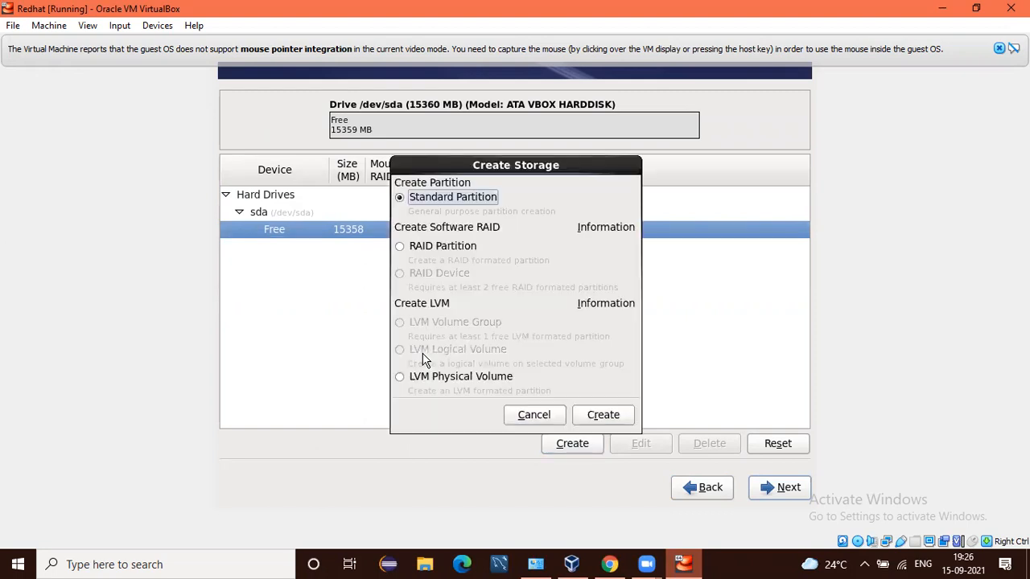
{"action": "key", "text": "Tab"}
{"action": "key", "text": "Tab"}
{"action": "key", "text": "Tab"}
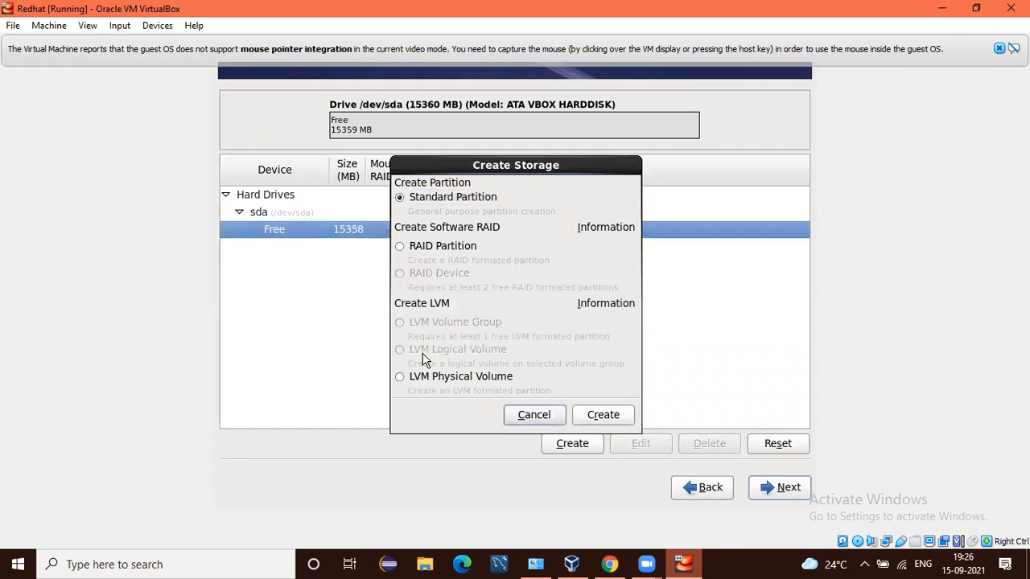
{"action": "key", "text": "Tab"}
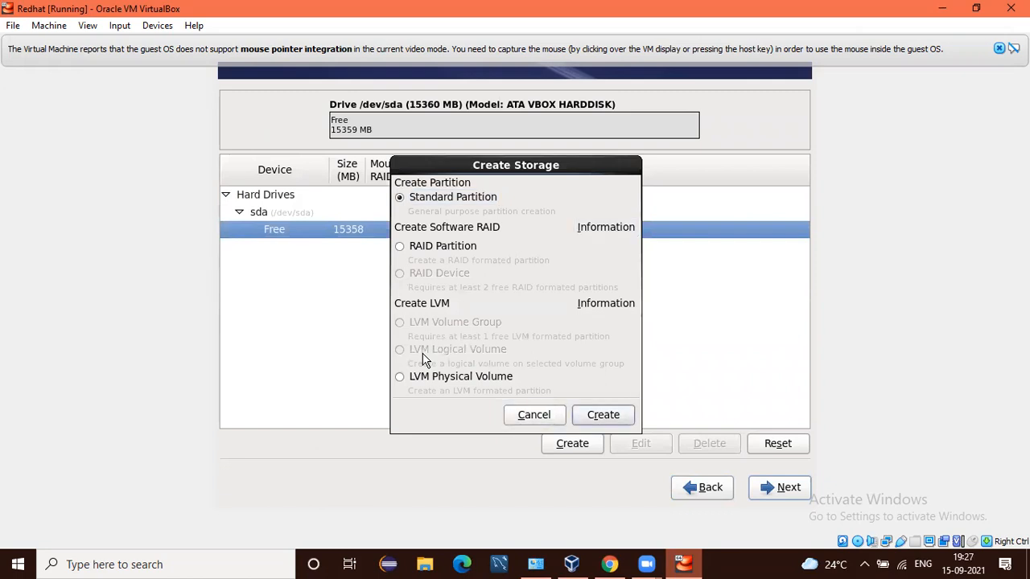
{"action": "key", "text": "Return"}
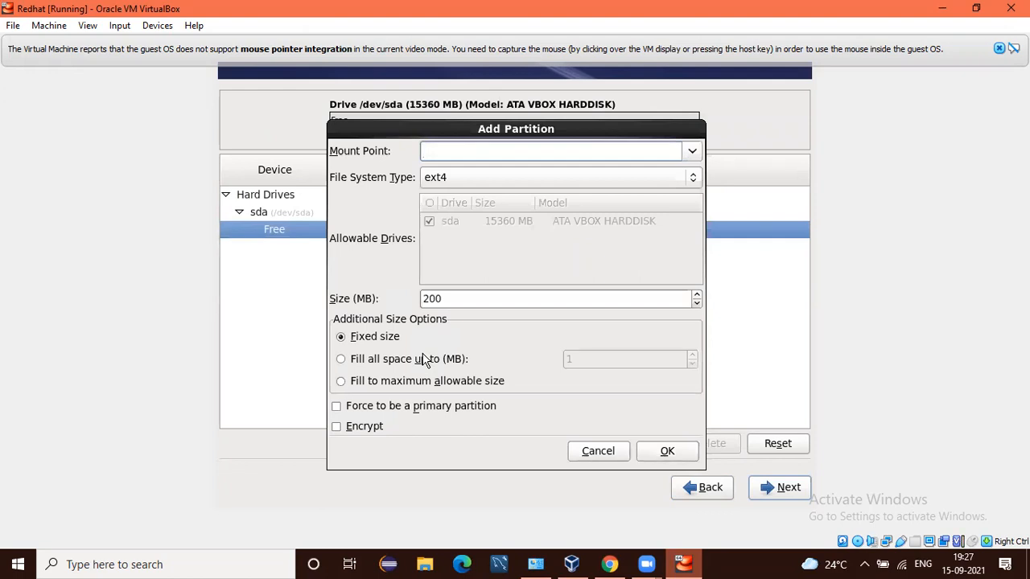
Create the ext4 partition with mount point /boot and a fixed size of 500 MB
{"action": "type", "text": "/"}
{"action": "type", "text": "boot"}
{"action": "key", "text": "Tab"}
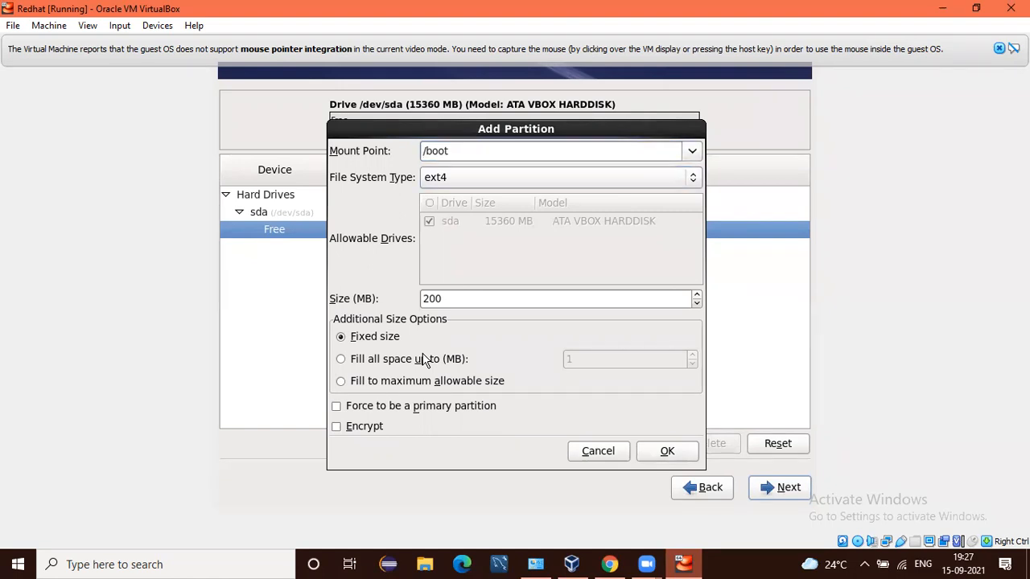
{"action": "key", "text": "Tab"}
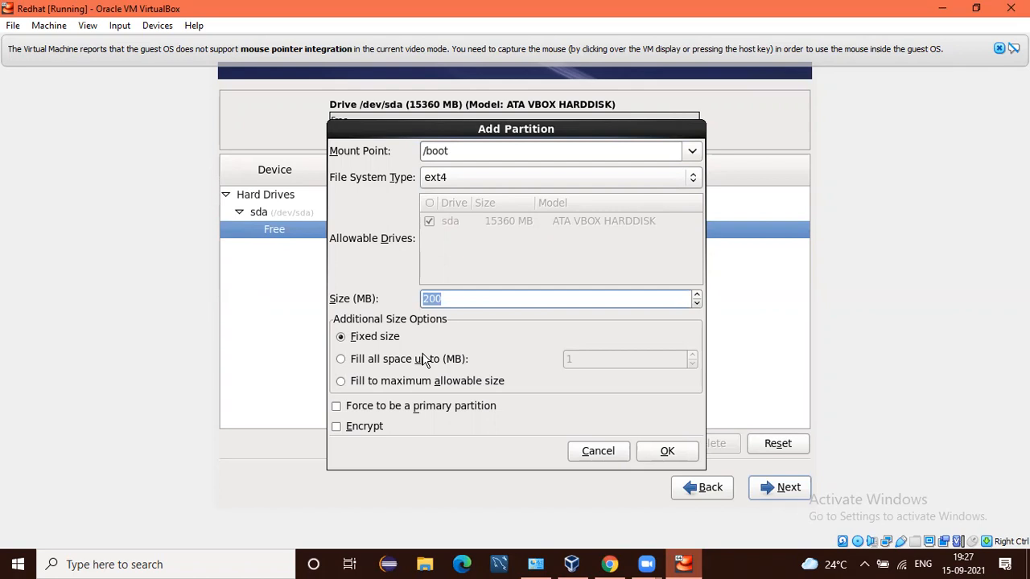
{"action": "key", "text": "BackSpace"}
{"action": "type", "text": "500"}
{"action": "key", "text": "Tab"}
{"action": "key", "text": "Tab"}
{"action": "key", "text": "Tab"}
{"action": "key", "text": "Tab"}
{"action": "key", "text": "Tab"}
{"action": "key", "text": "Return"}
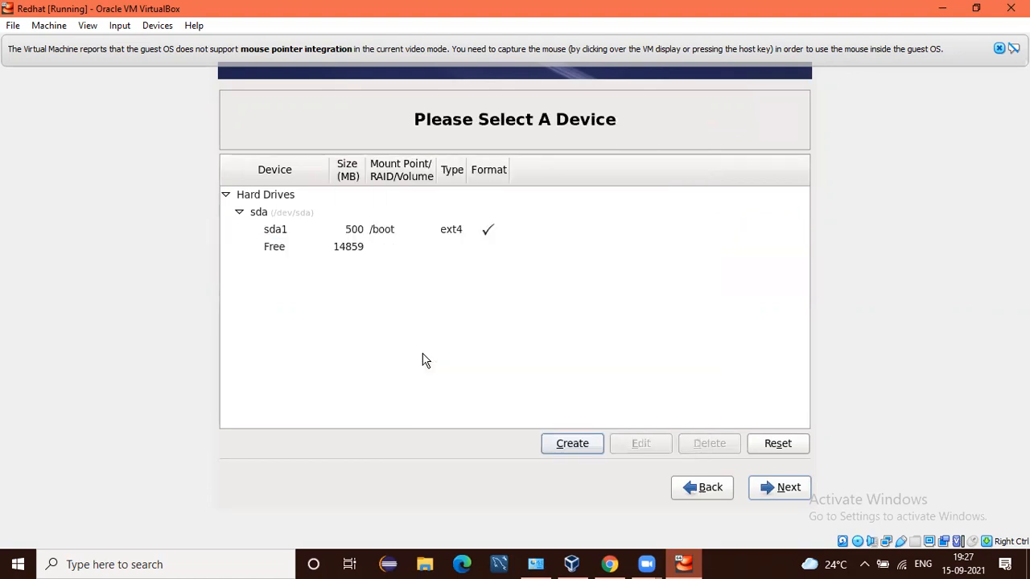
Start another standard partition in the free space remaining after the /boot partition on sda
{"action": "key", "text": "Down"}
{"action": "key", "text": "Right"}
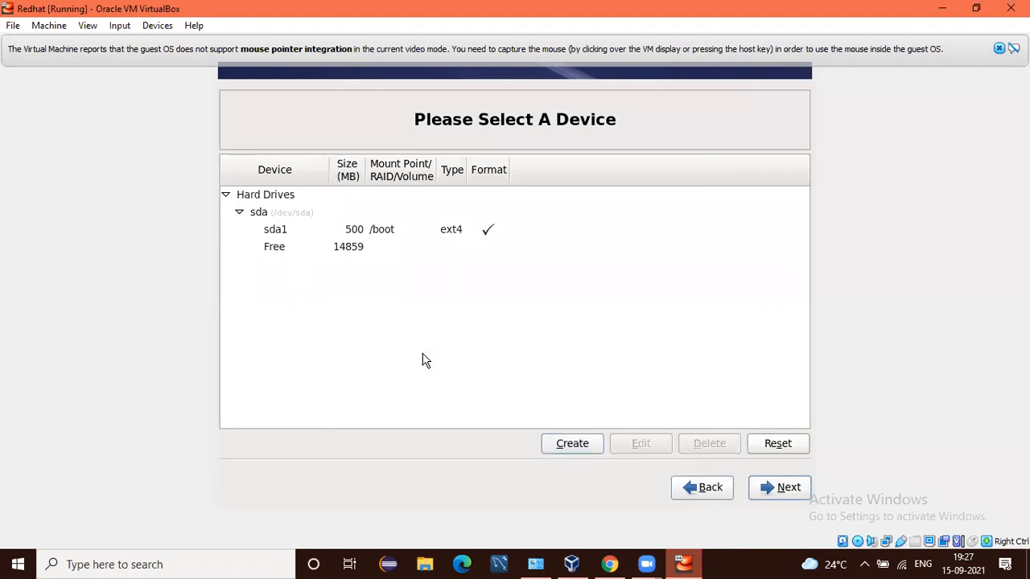
{"action": "key", "text": "Tab"}
{"action": "key", "text": "Tab"}
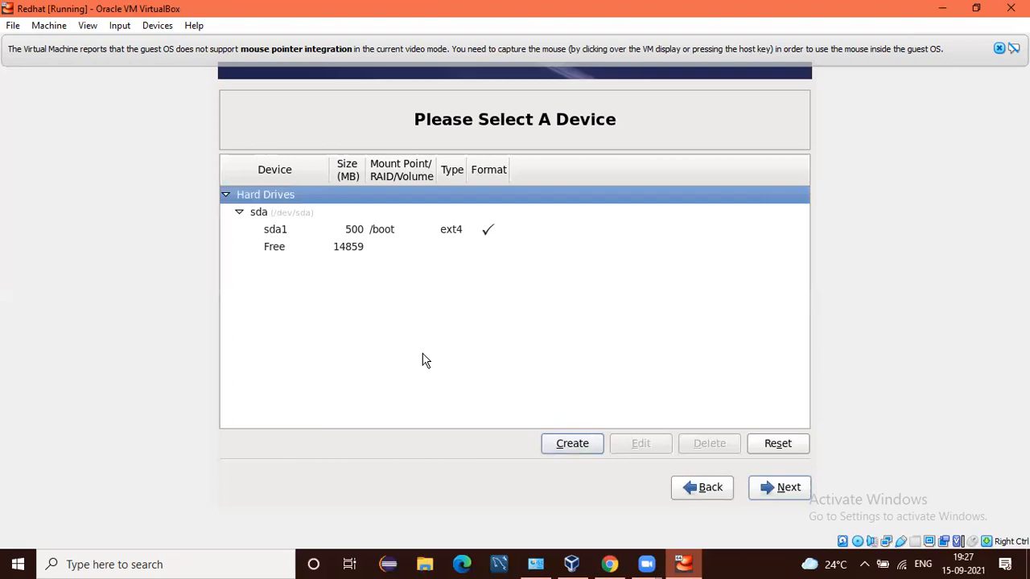
{"action": "key", "text": "Down"}
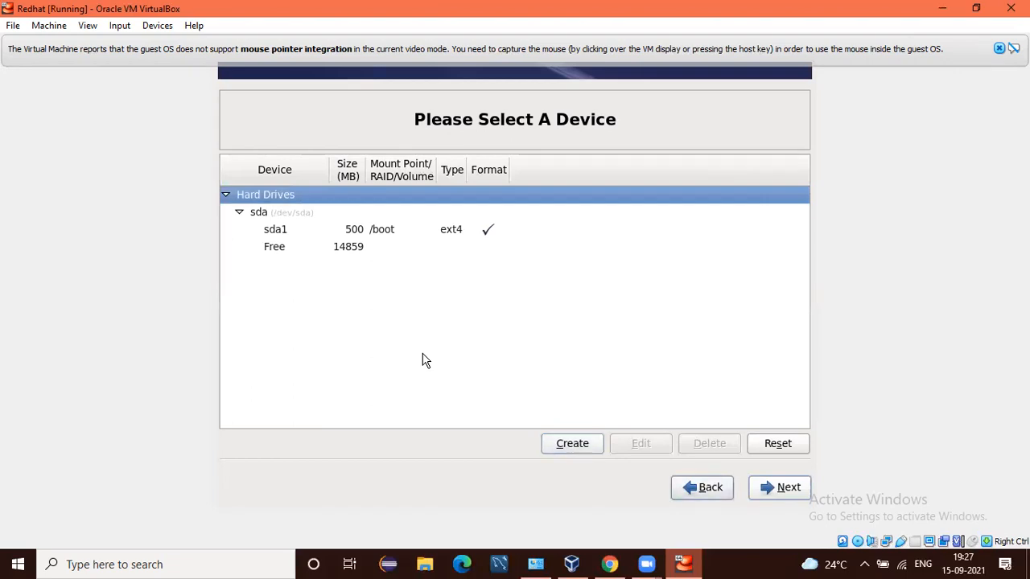
{"action": "key", "text": "Up"}
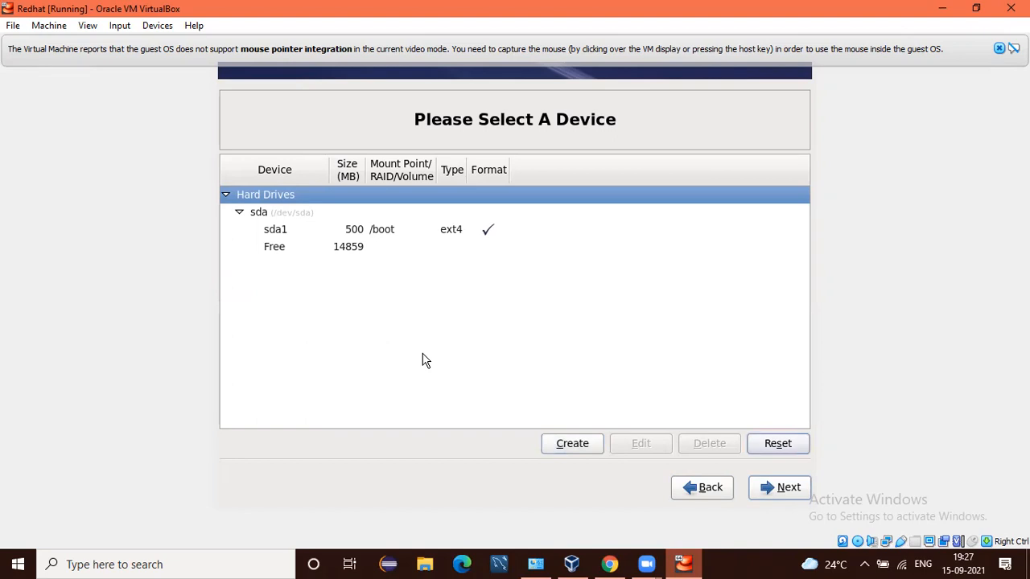
{"action": "key", "text": "Left"}
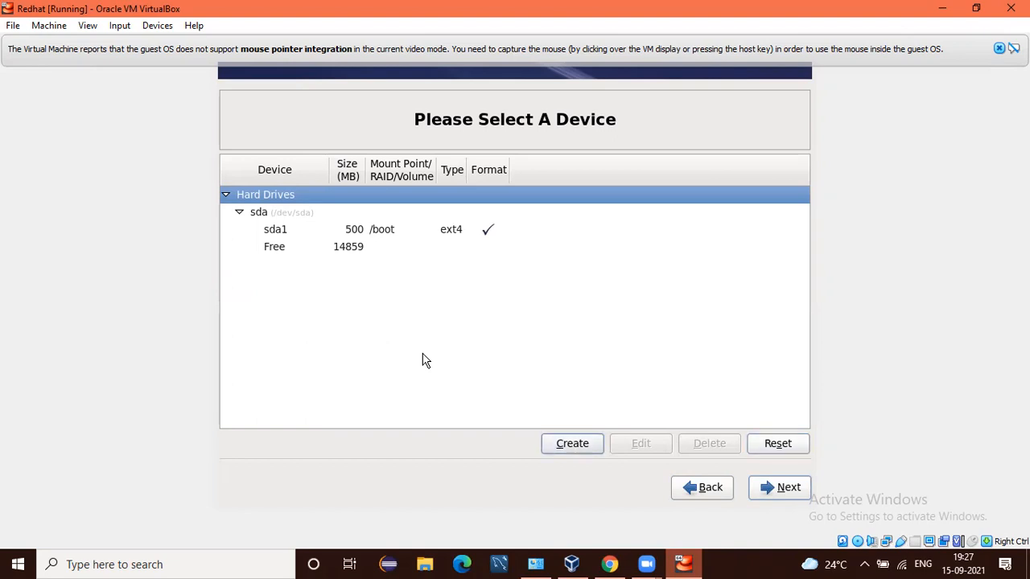
{"action": "key", "text": "Up"}
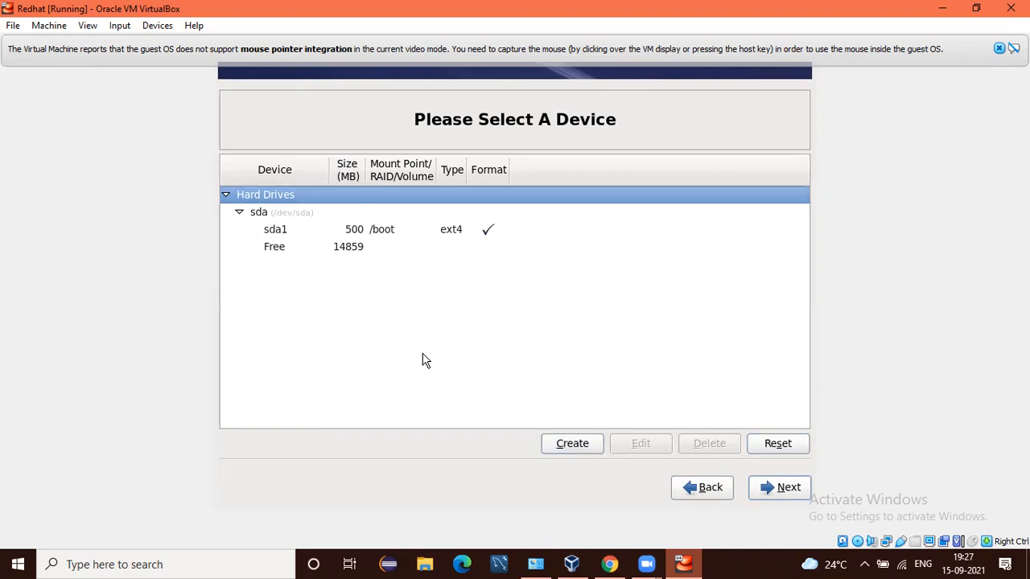
{"action": "key", "text": "Down"}
{"action": "key", "text": "Down"}
{"action": "key", "text": "Down"}
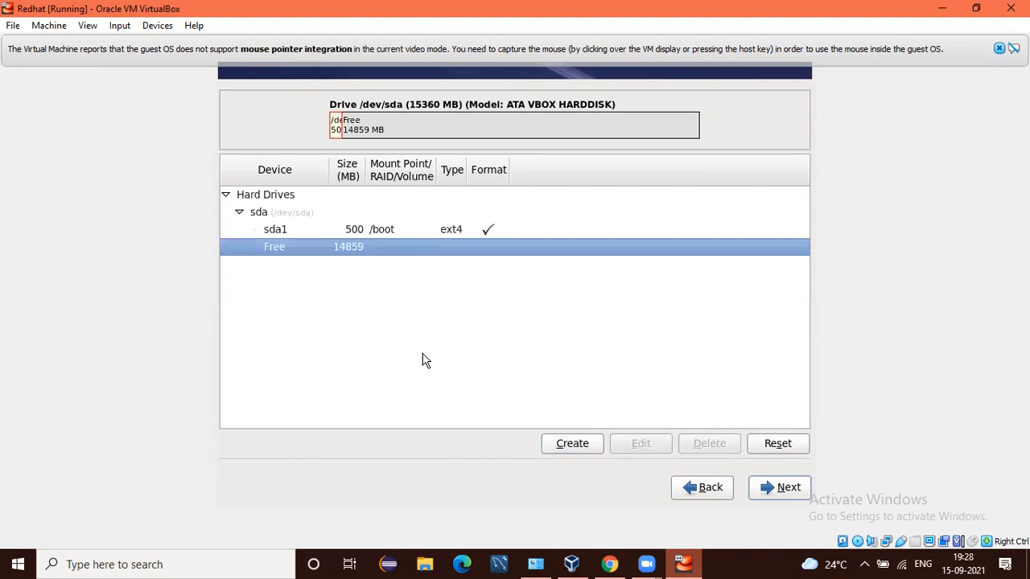
{"action": "key", "text": "Tab"}
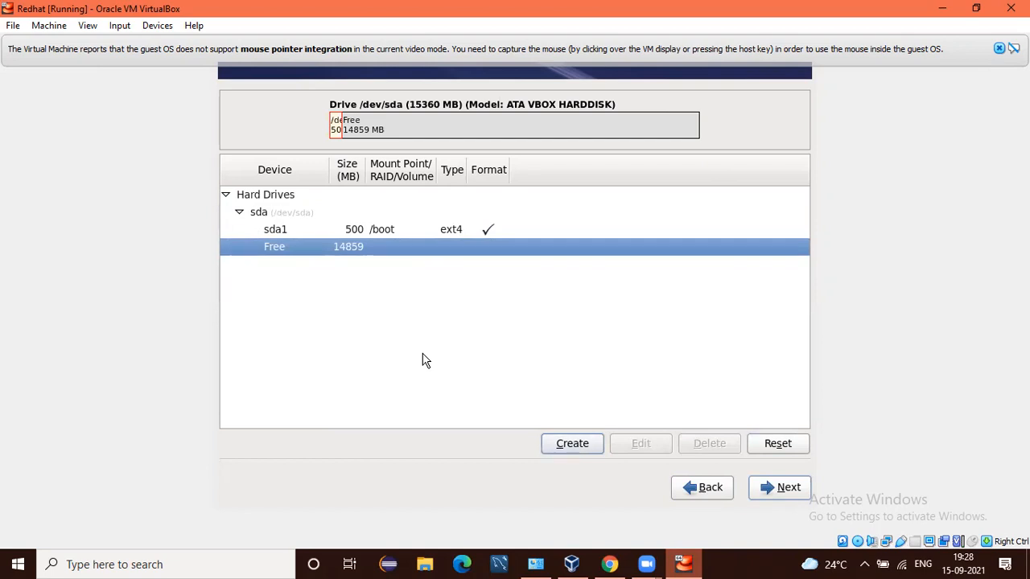
{"action": "key", "text": "Return"}
{"action": "key", "text": "Tab"}
{"action": "key", "text": "Tab"}
{"action": "key", "text": "Tab"}
{"action": "key", "text": "Tab"}
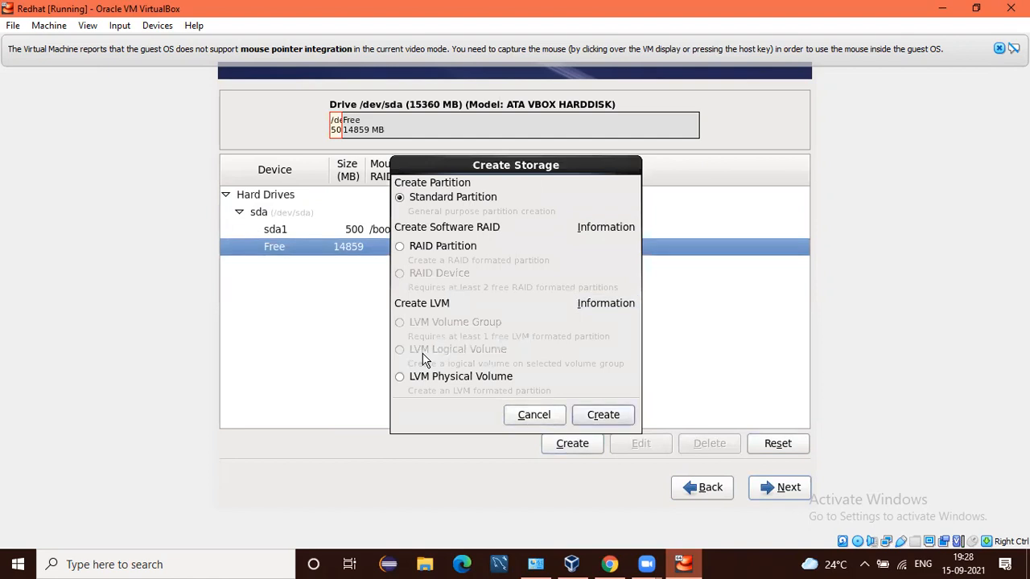
{"action": "key", "text": "Return"}
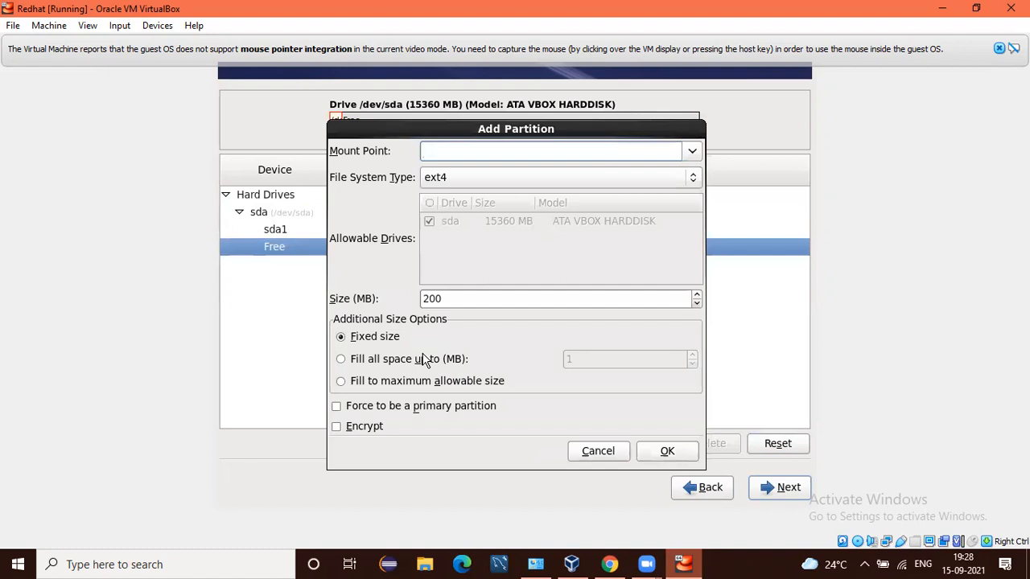
Create the ext4 root partition with mount point / and a fixed size of 8000 MB
{"action": "type", "text": "/"}
{"action": "key", "text": "Tab"}
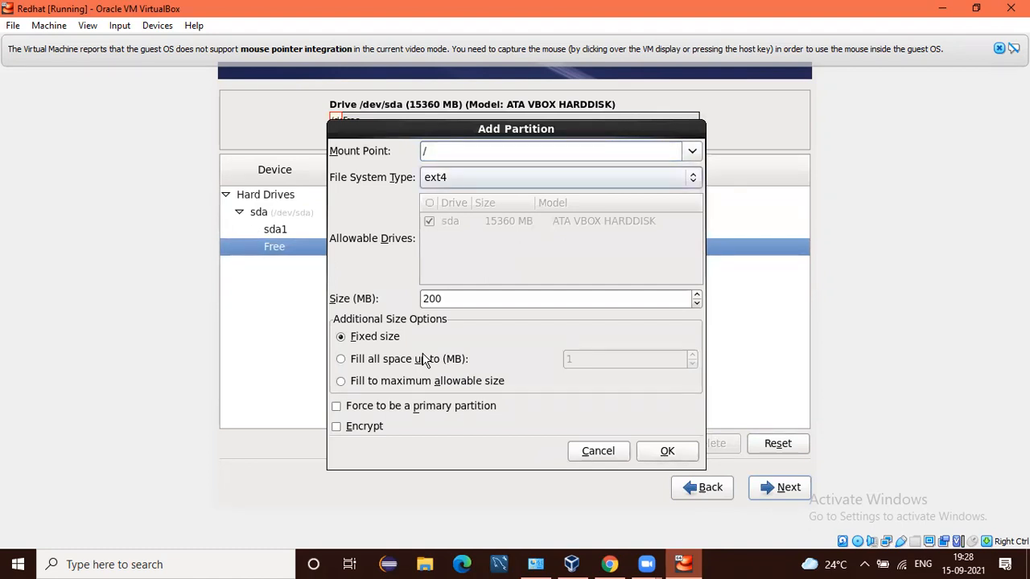
{"action": "key", "text": "Tab"}
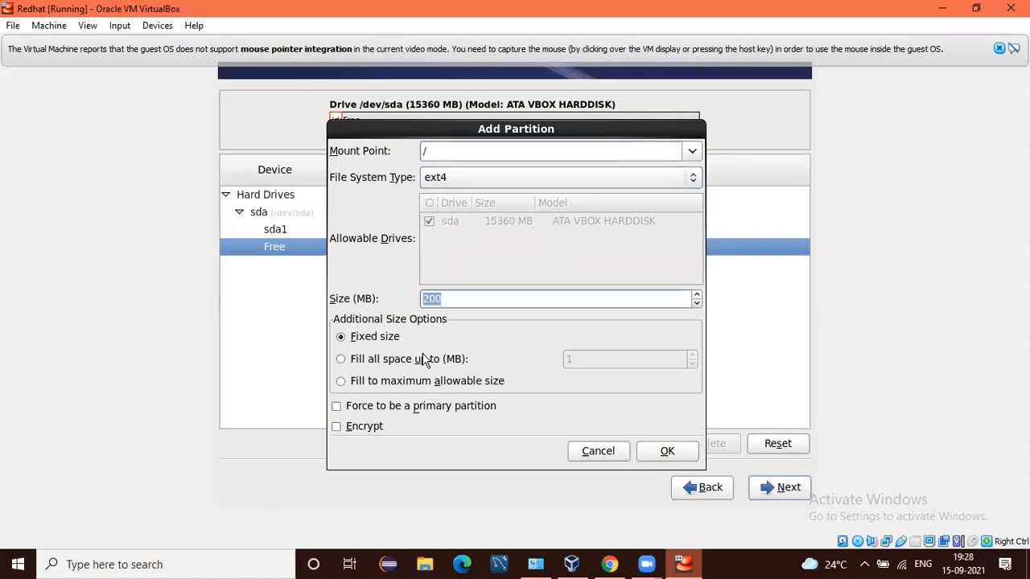
{"action": "key", "text": "BackSpace"}
{"action": "type", "text": "500"}
{"action": "key", "text": "BackSpace"}
{"action": "key", "text": "BackSpace"}
{"action": "key", "text": "BackSpace"}
{"action": "type", "text": "8000"}
{"action": "key", "text": "Tab"}
{"action": "key", "text": "Tab"}
{"action": "key", "text": "Tab"}
{"action": "key", "text": "Tab"}
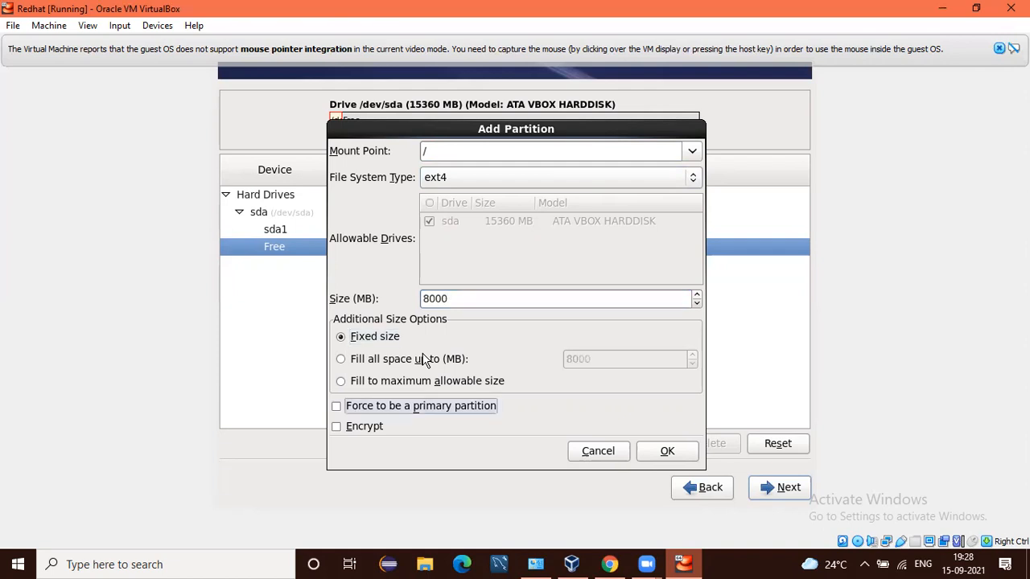
{"action": "key", "text": "Tab"}
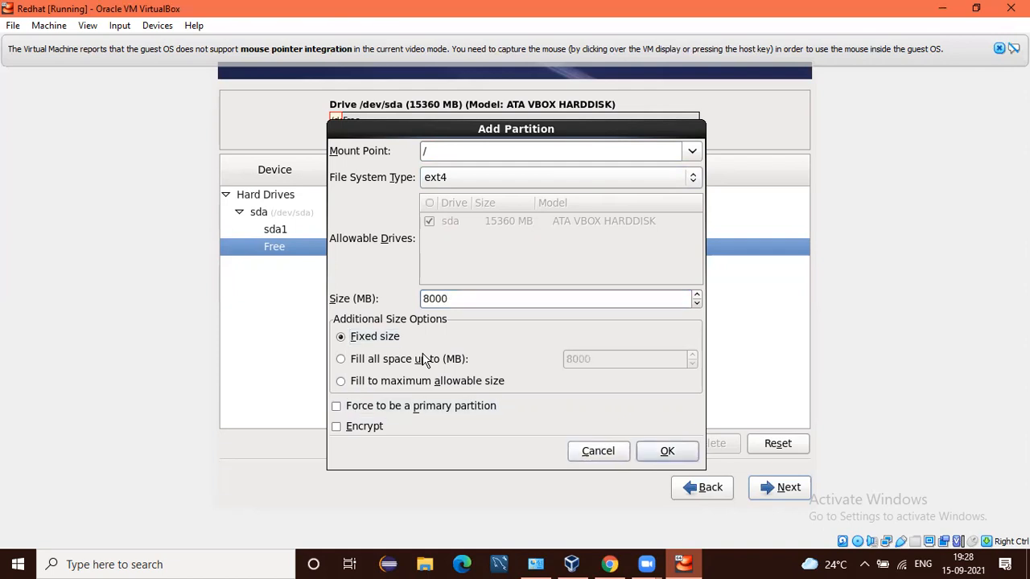
{"action": "key", "text": "Return"}
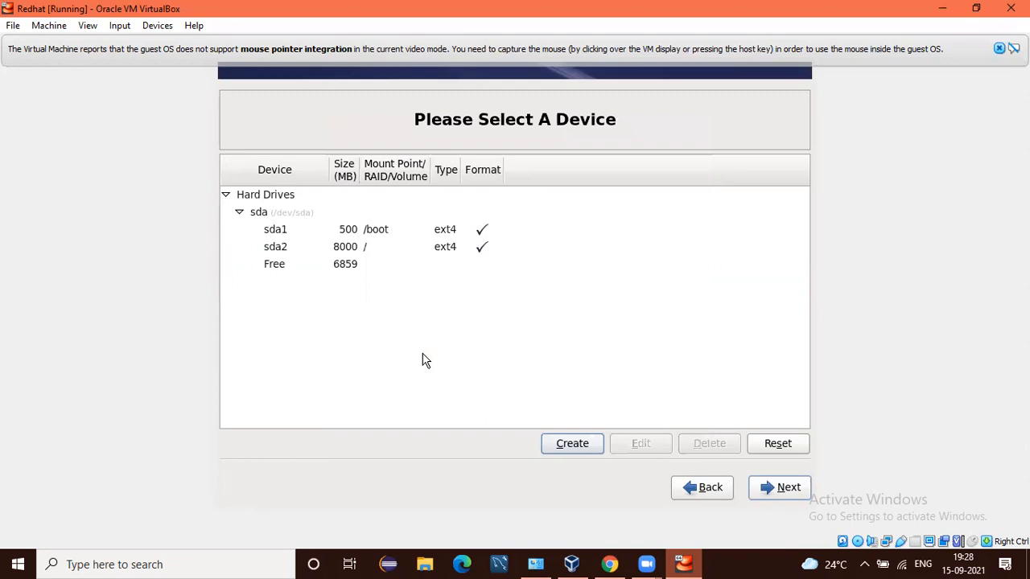
Start a third standard partition in the free space left after the root partition on sda
{"action": "key", "text": "Tab"}
{"action": "key", "text": "Tab"}
{"action": "key", "text": "Tab"}
{"action": "key", "text": "Tab"}
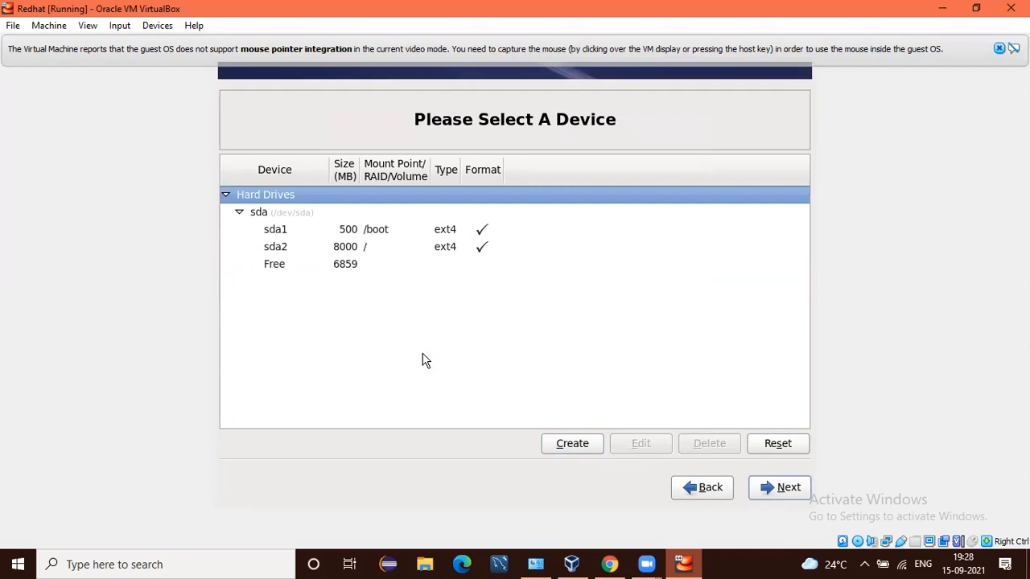
{"action": "key", "text": "Down"}
{"action": "key", "text": "Down"}
{"action": "key", "text": "Down"}
{"action": "key", "text": "Down"}
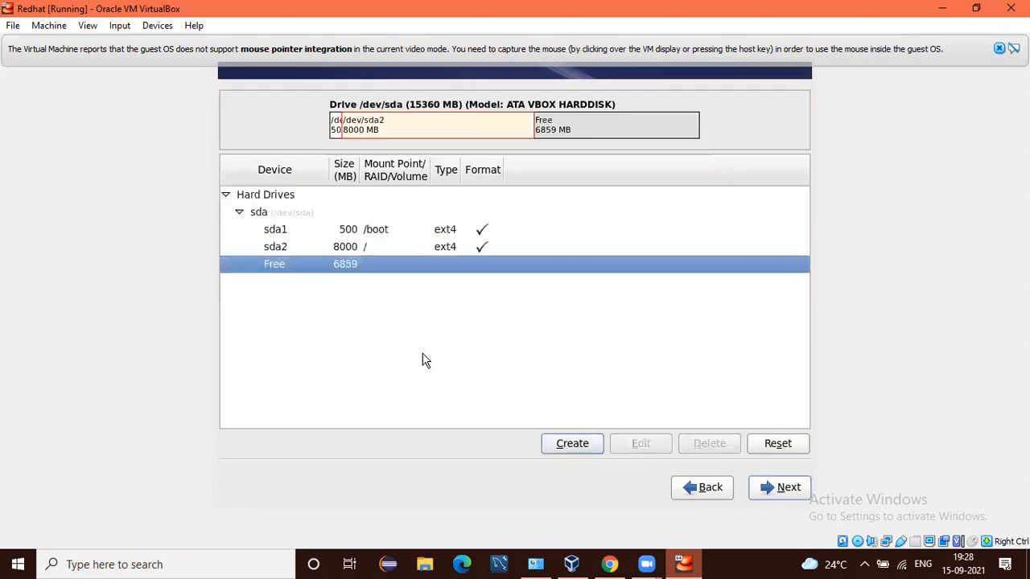
{"action": "key", "text": "Return"}
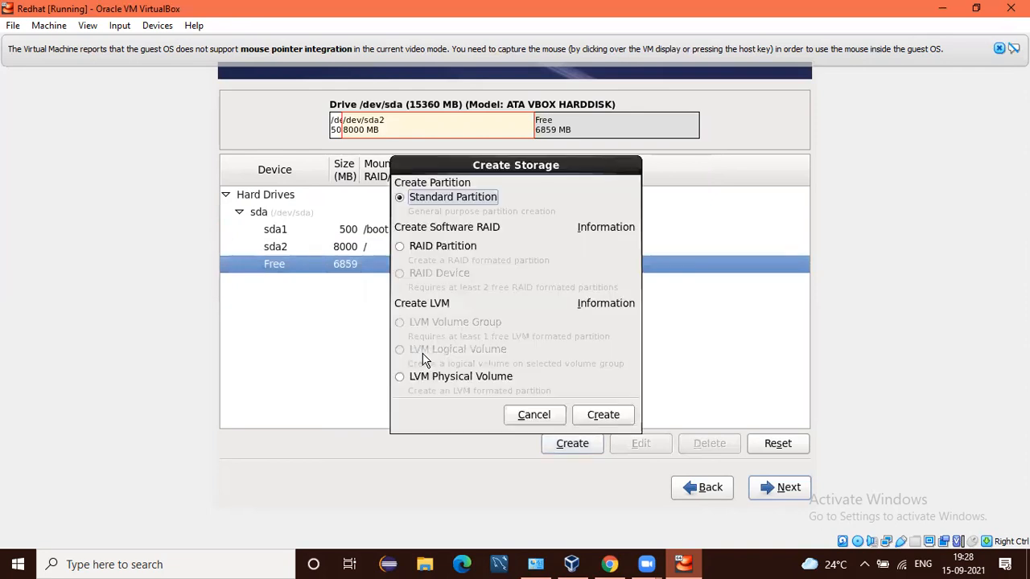
{"action": "key", "text": "Tab"}
{"action": "key", "text": "Tab"}
{"action": "key", "text": "Tab"}
{"action": "key", "text": "Tab"}
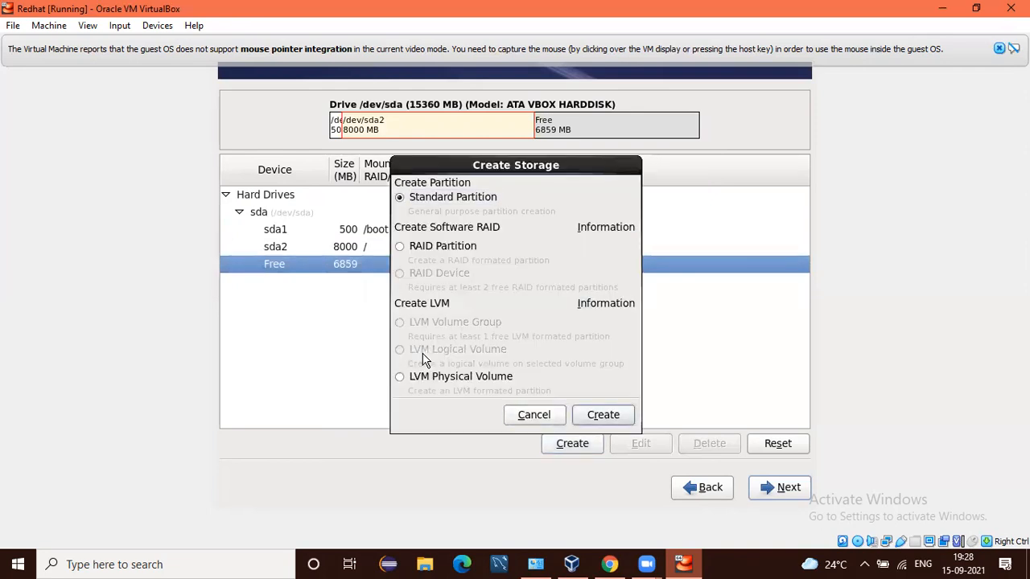
{"action": "key", "text": "Return"}
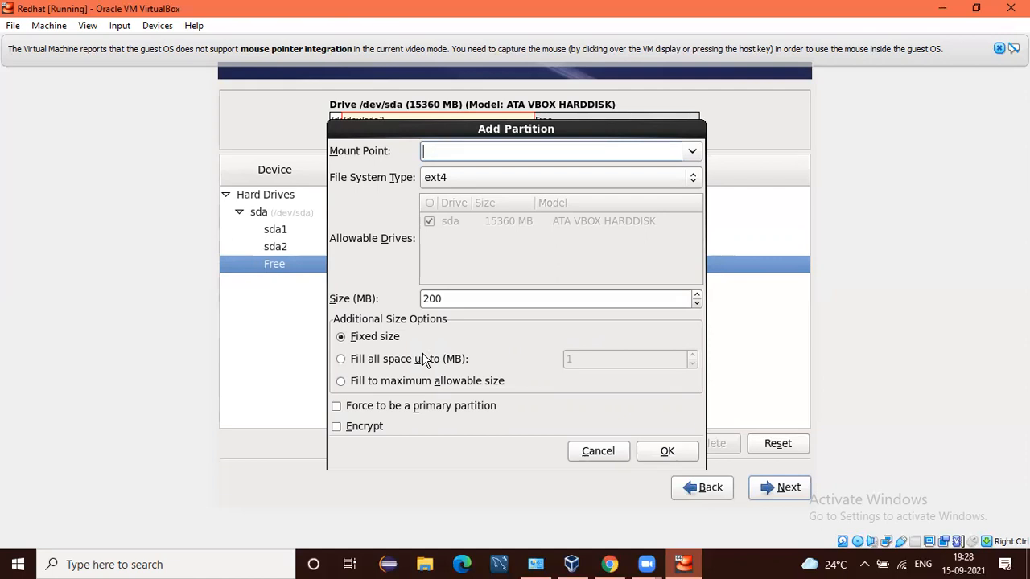
Create the partition with file system type swap and a fixed size of 1024 MB
{"action": "key", "text": "Tab"}
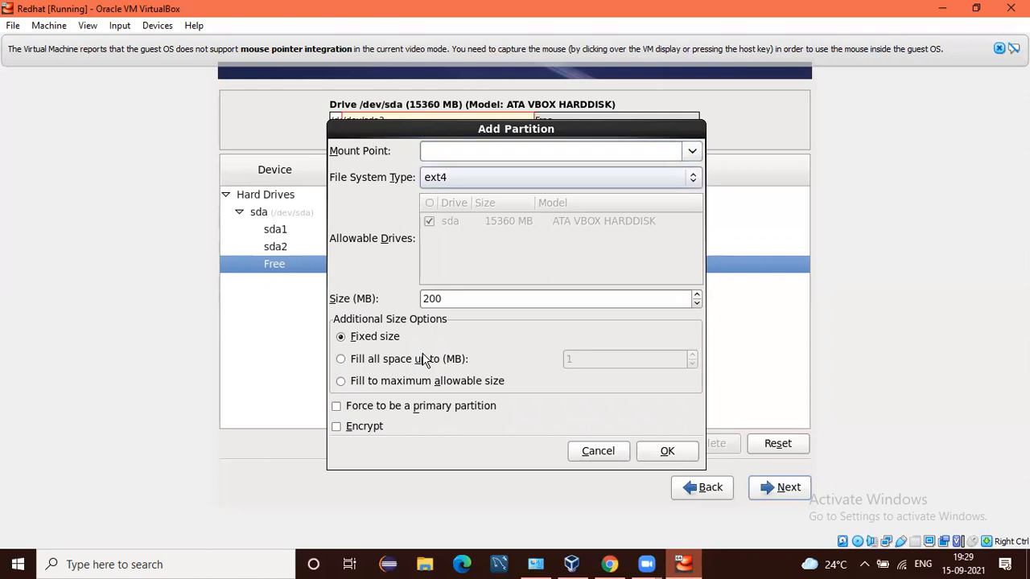
{"action": "key", "text": "Down"}
{"action": "key", "text": "Down"}
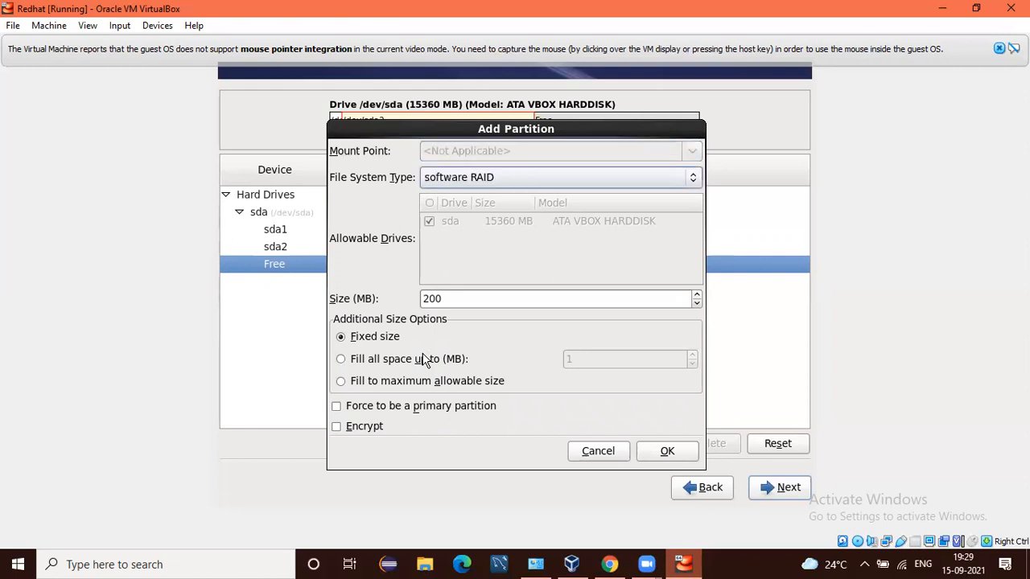
{"action": "key", "text": "Down"}
{"action": "key", "text": "Down"}
{"action": "key", "text": "Up"}
{"action": "key", "text": "Tab"}
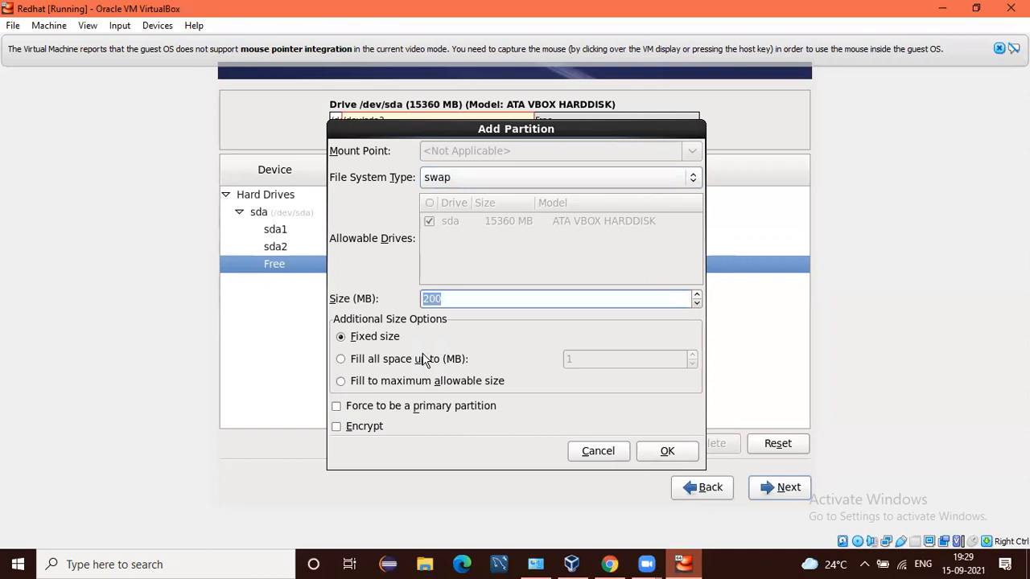
{"action": "key", "text": "BackSpace"}
{"action": "type", "text": "1024"}
{"action": "key", "text": "Tab"}
{"action": "key", "text": "Tab"}
{"action": "key", "text": "Tab"}
{"action": "key", "text": "Tab"}
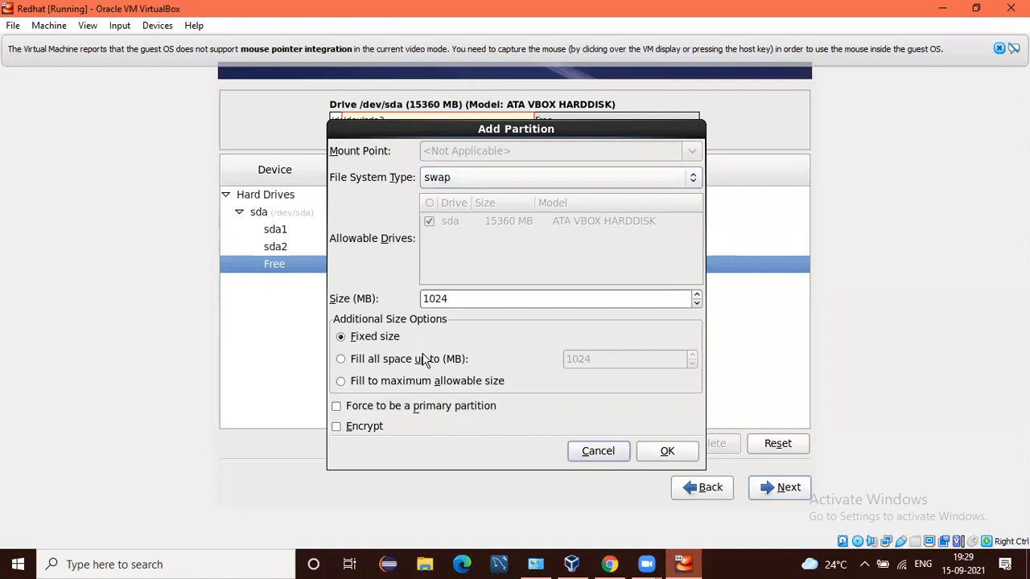
{"action": "key", "text": "Tab"}
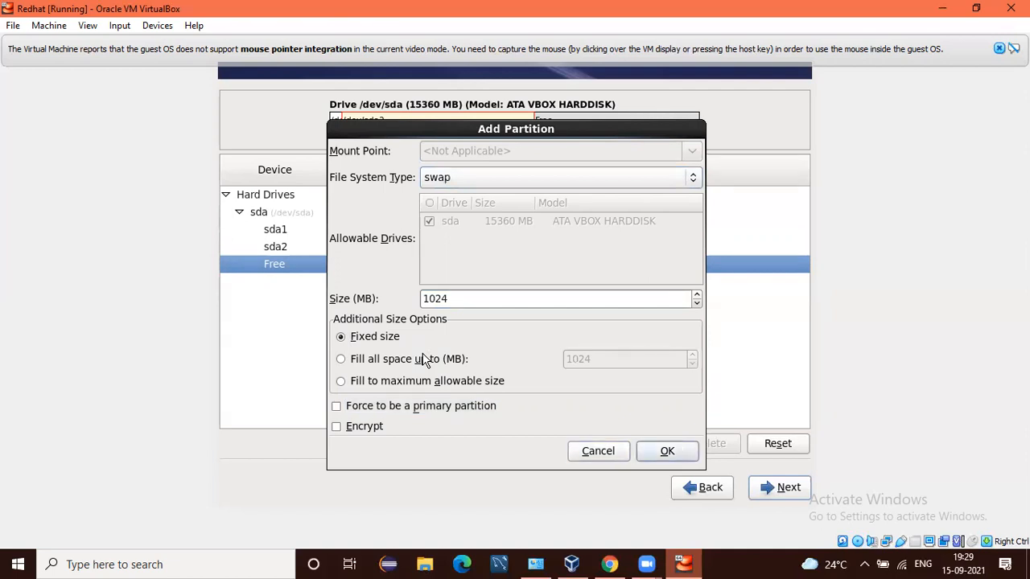
{"action": "key", "text": "Return"}
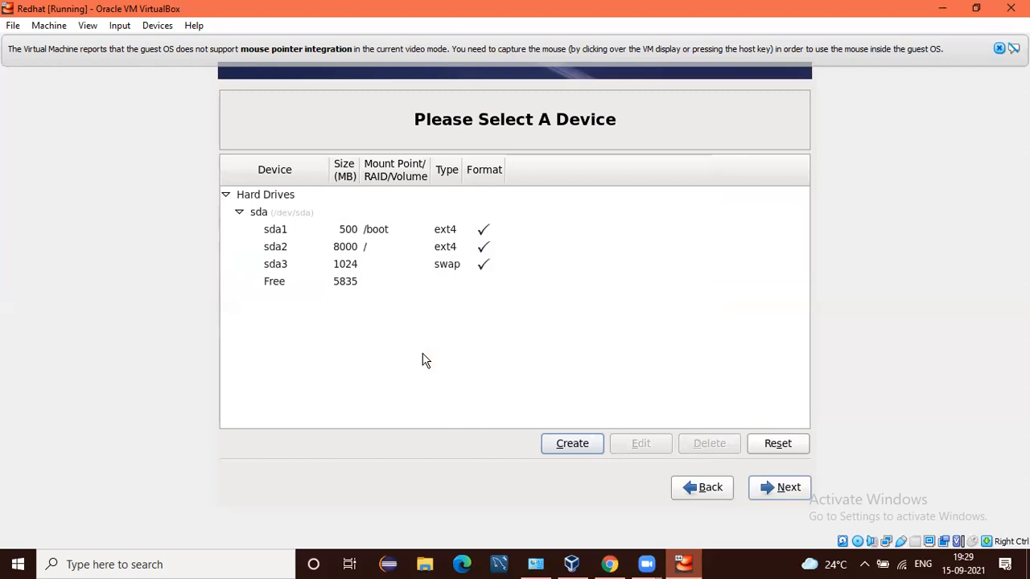
Select the remaining free space below the swap partition on the sda drive
{"action": "key", "text": "Tab"}
{"action": "key", "text": "Tab"}
{"action": "key", "text": "Tab"}
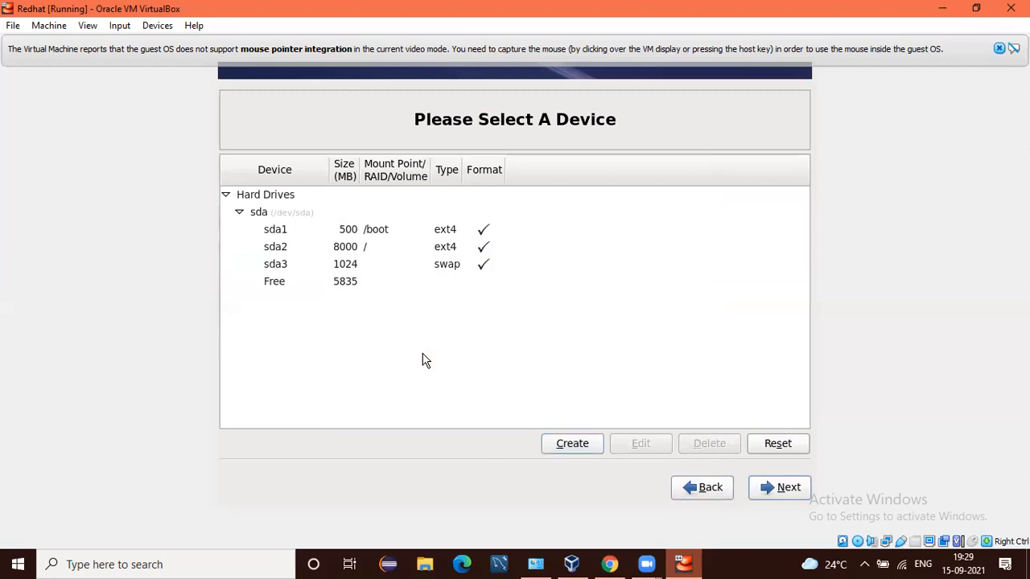
{"action": "key", "text": "Tab"}
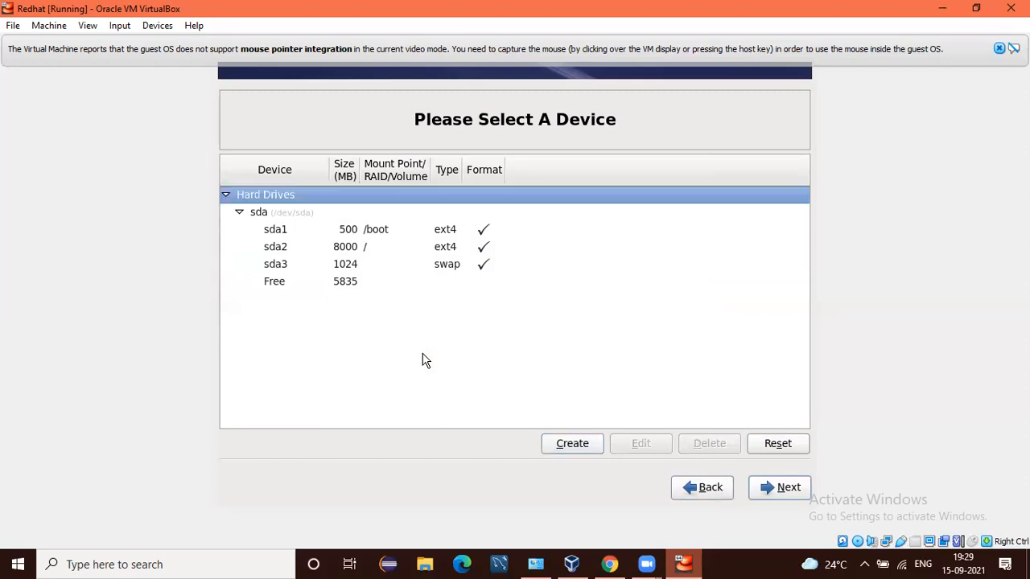
{"action": "key", "text": "Down"}
{"action": "key", "text": "Down"}
{"action": "key", "text": "Down"}
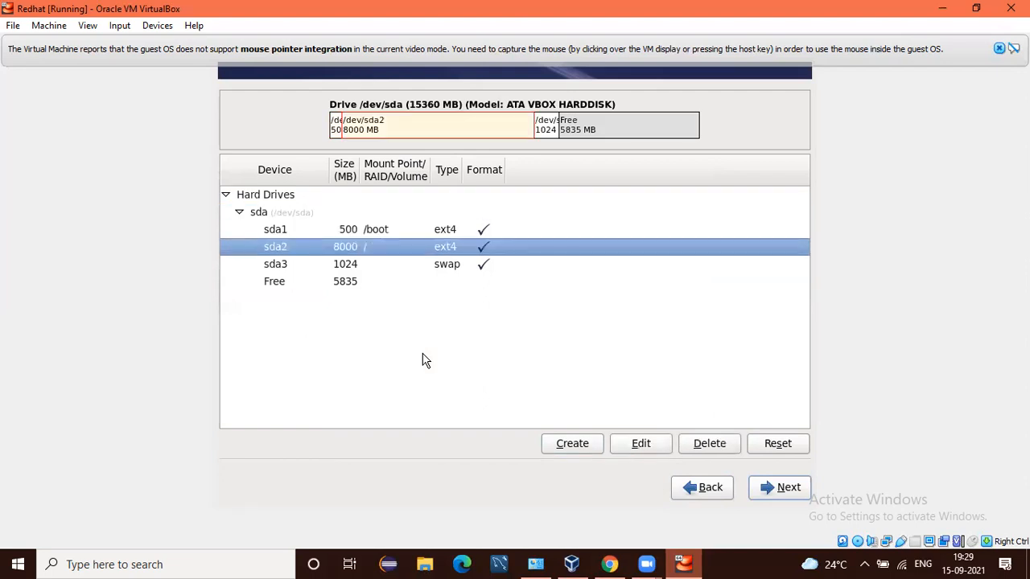
{"action": "key", "text": "Down"}
{"action": "key", "text": "Down"}
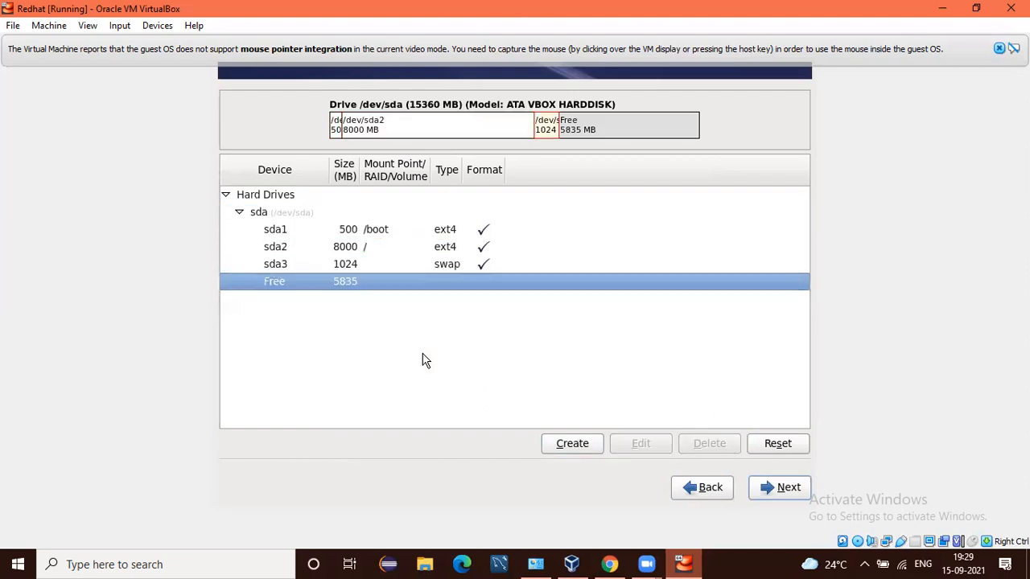
Accept the partition layout, agreeing to format /dev/sda and write the storage changes to disk
{"action": "key", "text": "Tab"}
{"action": "key", "text": "Tab"}
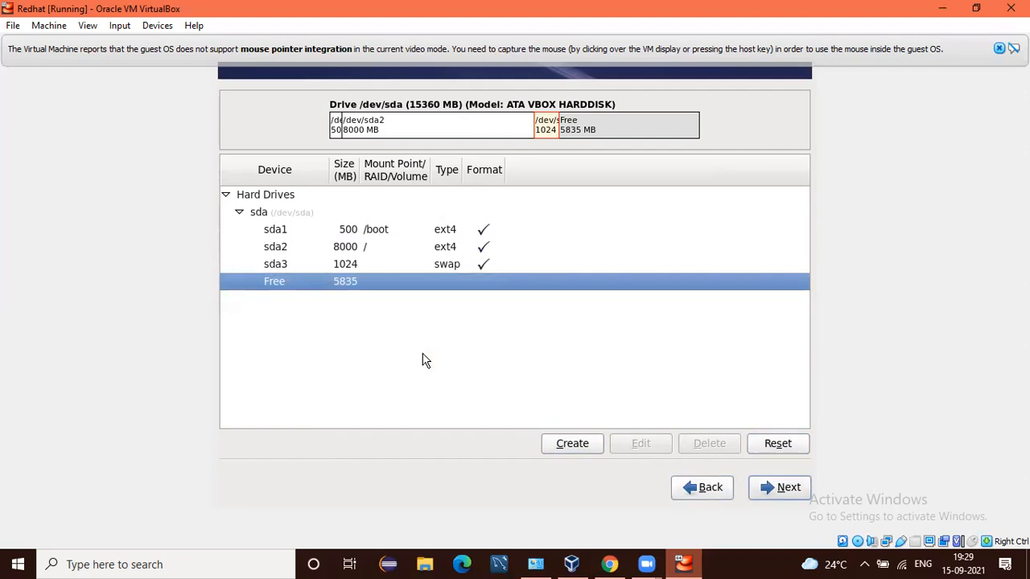
{"action": "key", "text": "Return"}
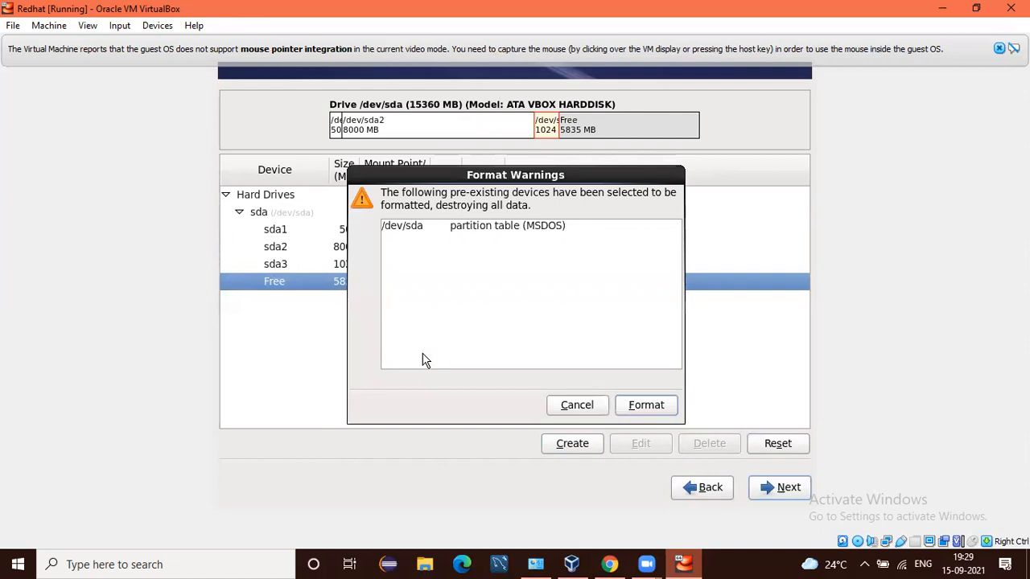
{"action": "key", "text": "Return"}
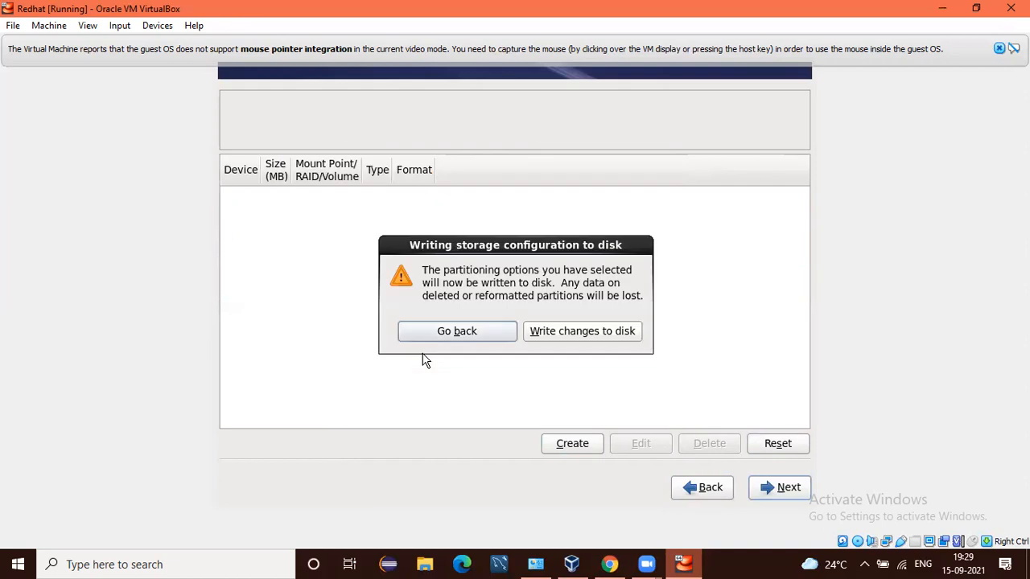
{"action": "key", "text": "Tab"}
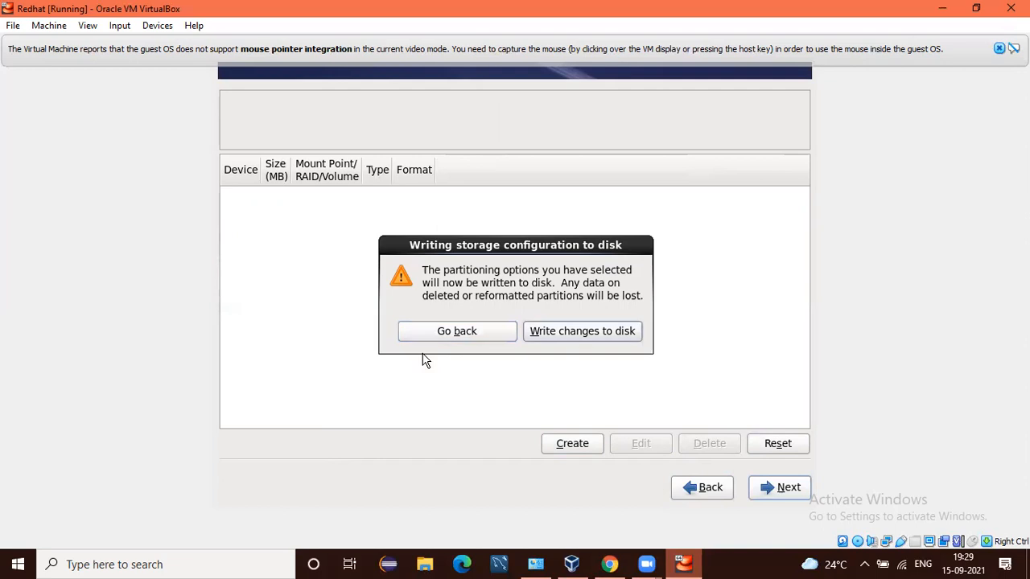
{"action": "key", "text": "Return"}
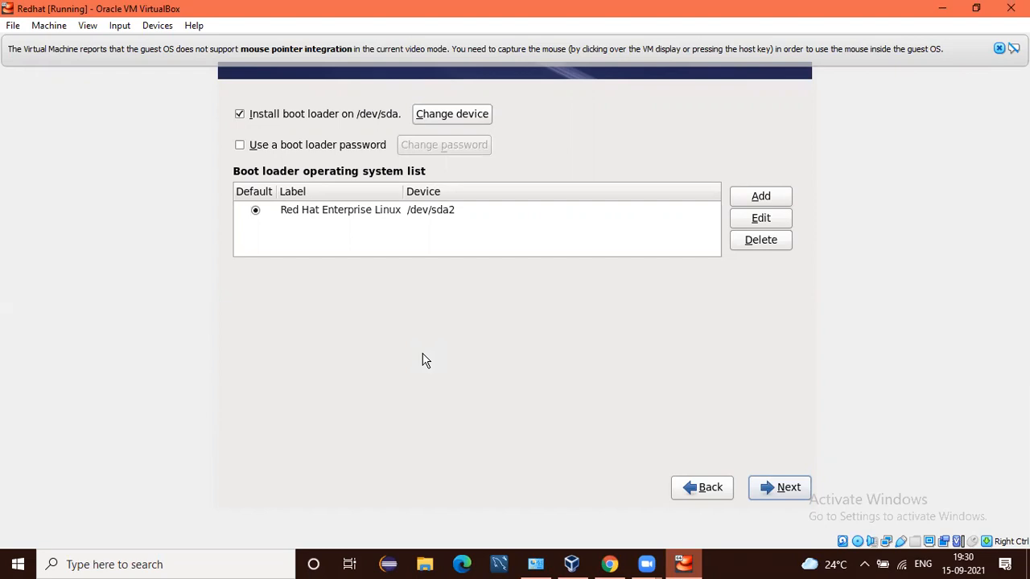
Accept the boot loader installation on /dev/sda and choose Desktop as the software set to install
{"action": "key", "text": "Return"}
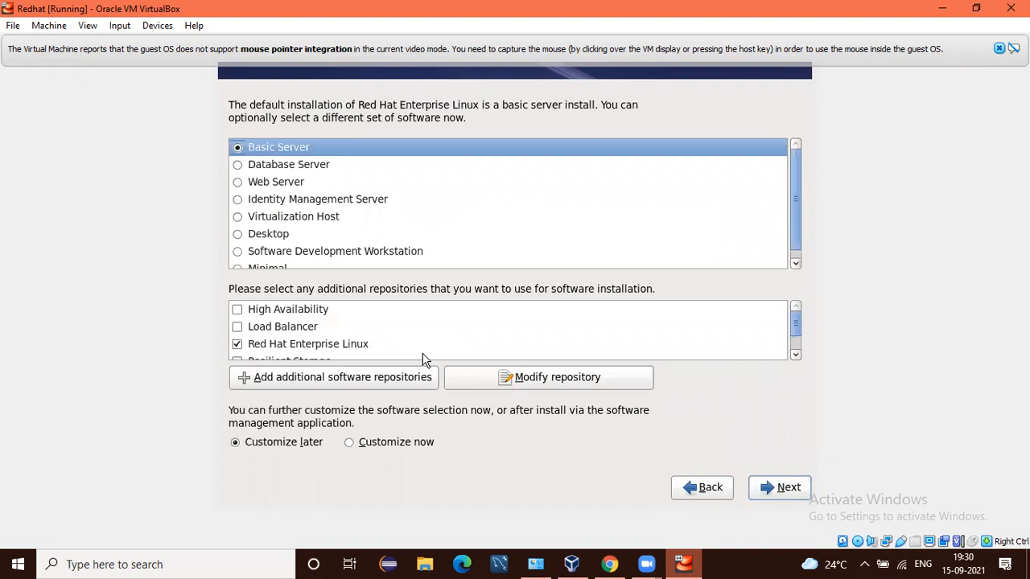
{"action": "key", "text": "Down"}
{"action": "key", "text": "Down"}
{"action": "key", "text": "Down"}
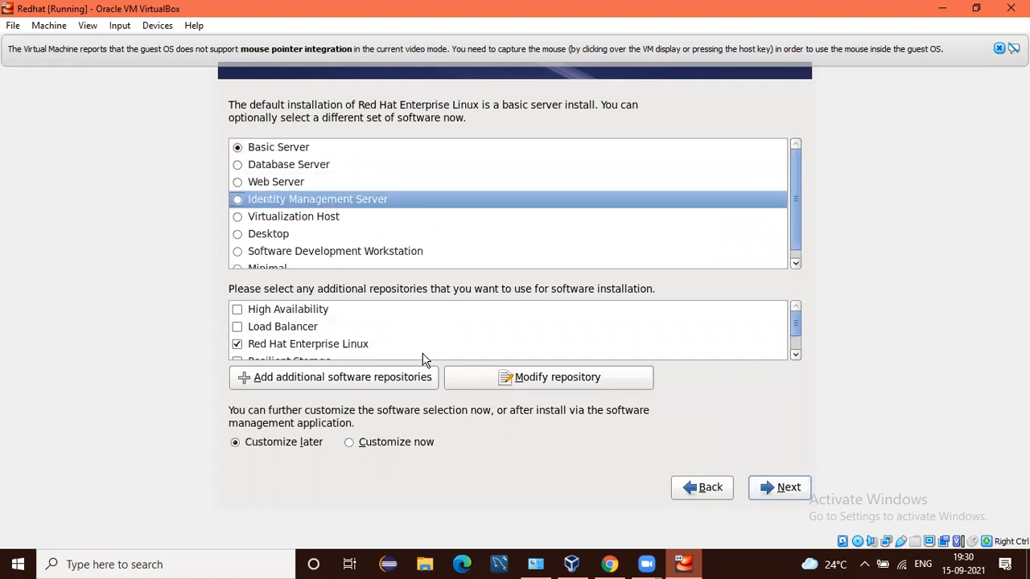
{"action": "key", "text": "Down"}
{"action": "key", "text": "Down"}
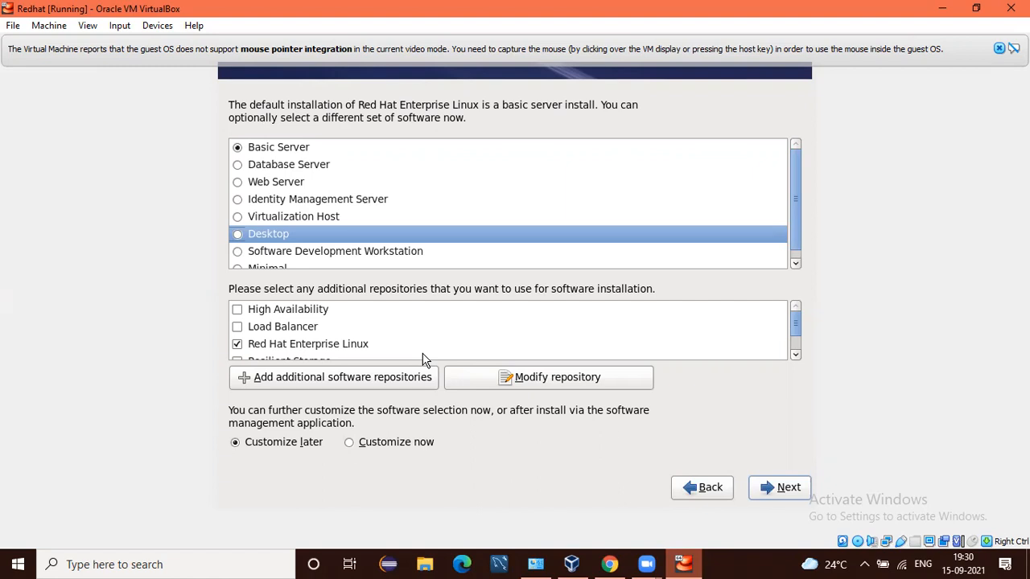
{"action": "key", "text": "space"}
Choose to customize the software selection now, keeping the Red Hat Enterprise Linux repository, and continue to the package groups
{"action": "key", "text": "Tab"}
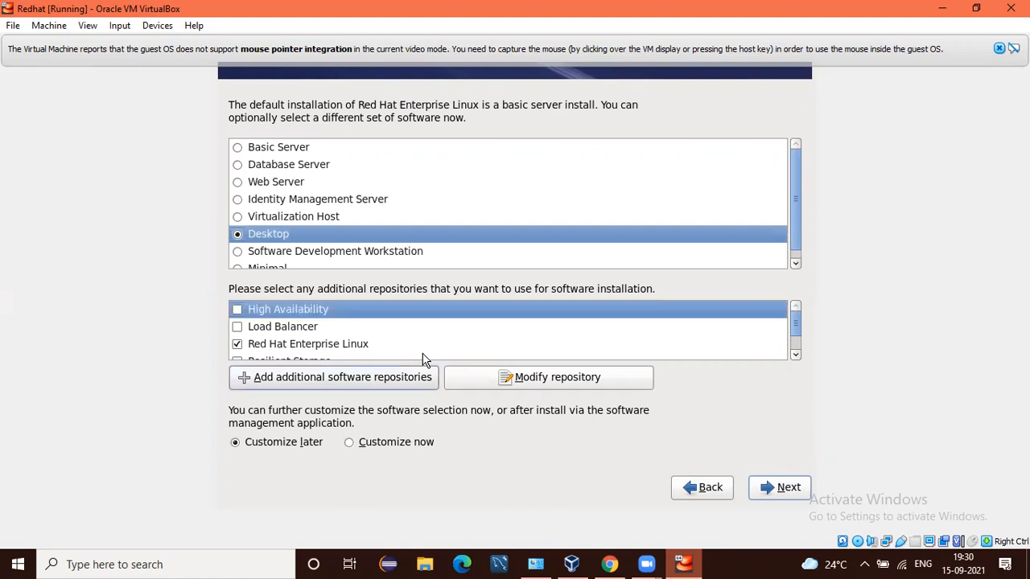
{"action": "key", "text": "Tab"}
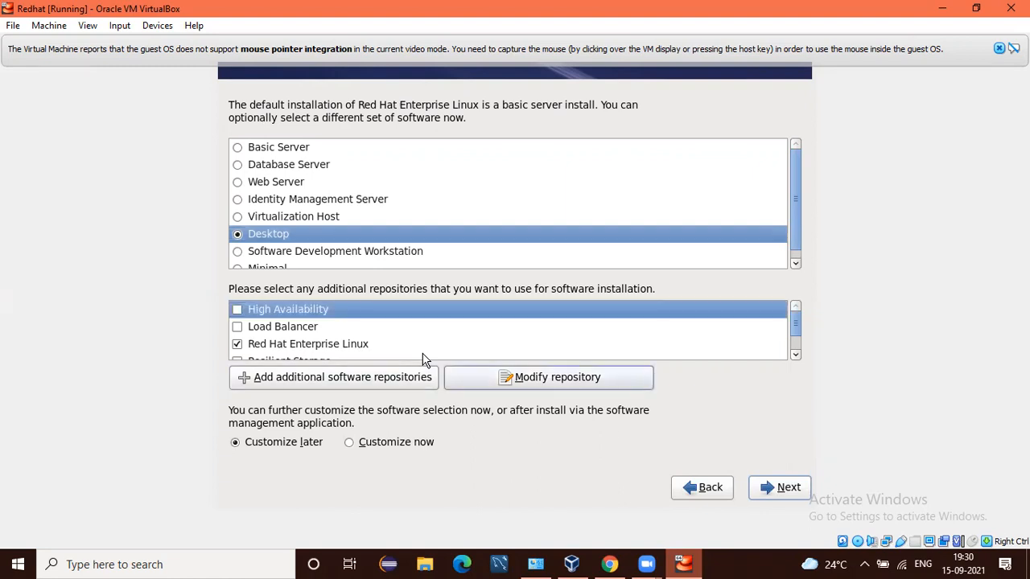
{"action": "key", "text": "Tab"}
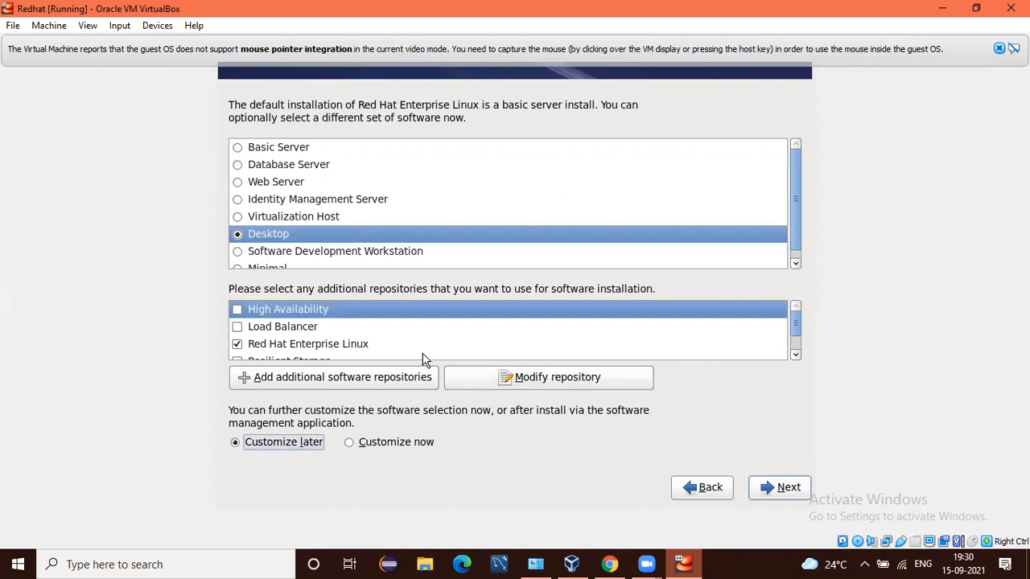
{"action": "key", "text": "Tab"}
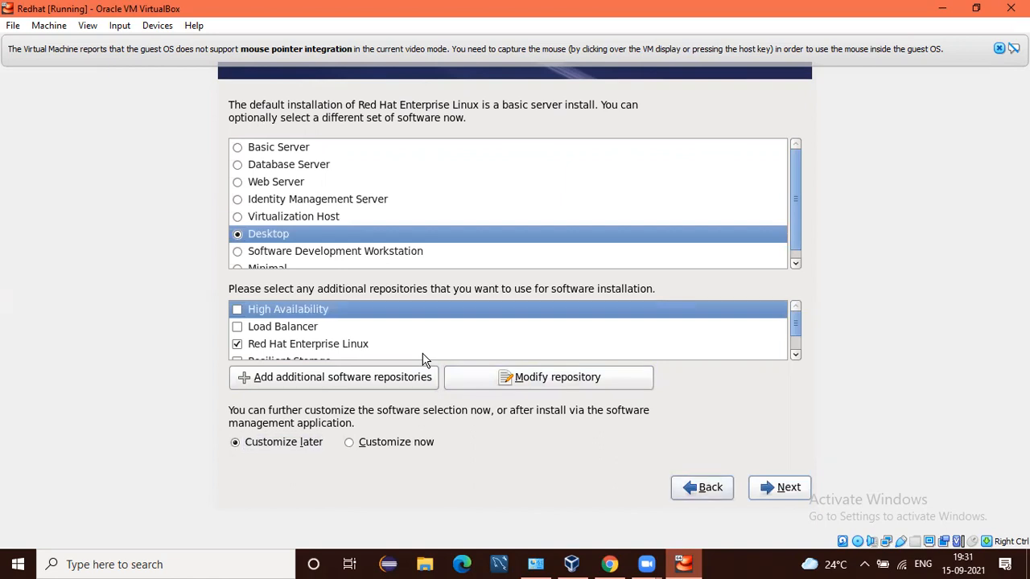
{"action": "key", "text": "shift+Tab"}
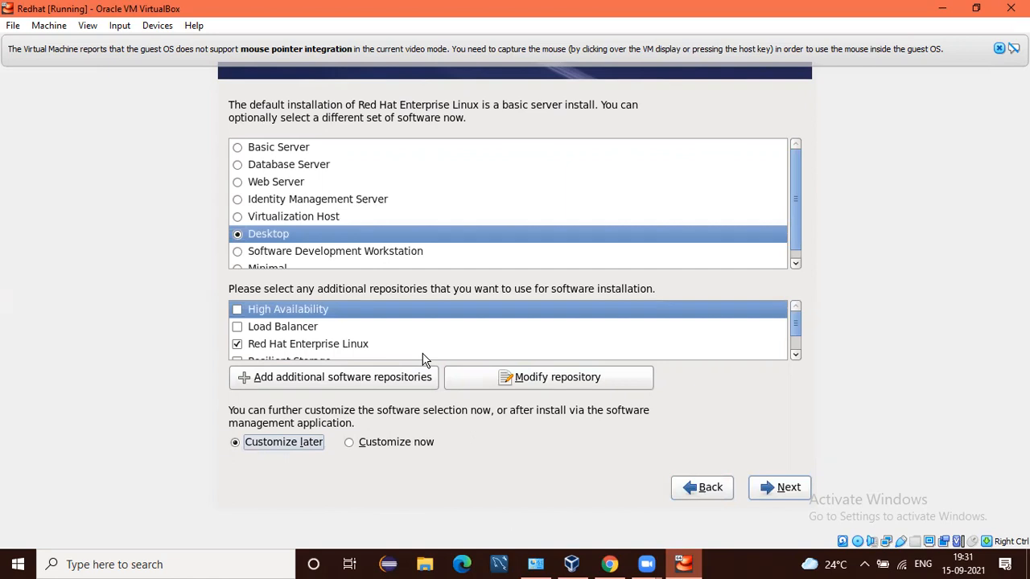
{"action": "key", "text": "Right"}
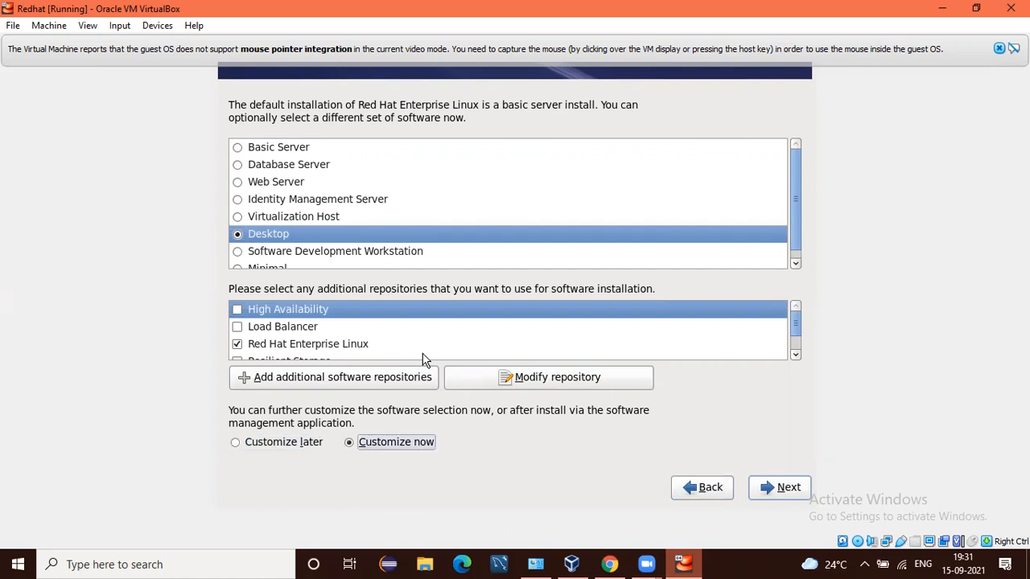
{"action": "key", "text": "Tab"}
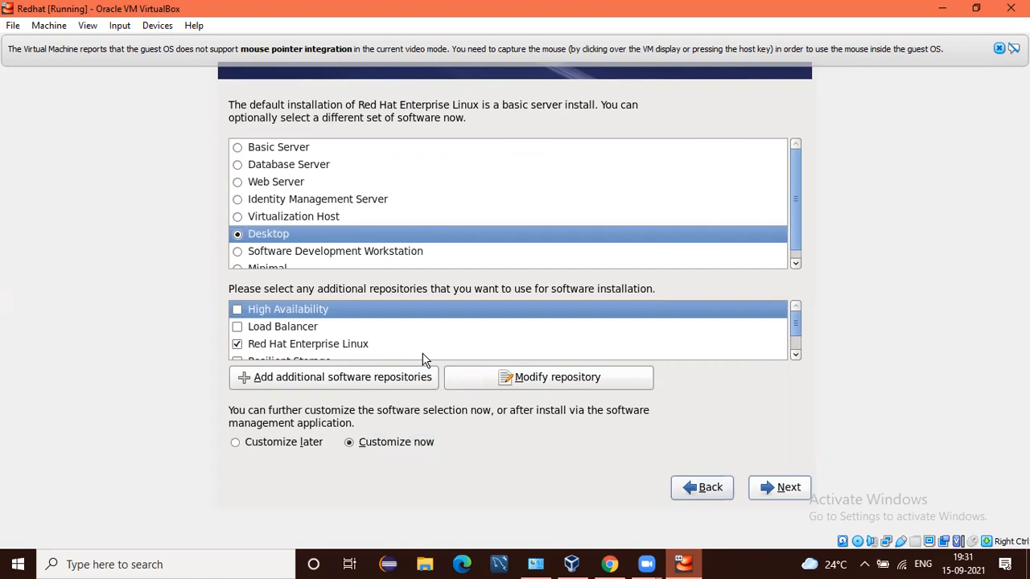
{"action": "key", "text": "Tab"}
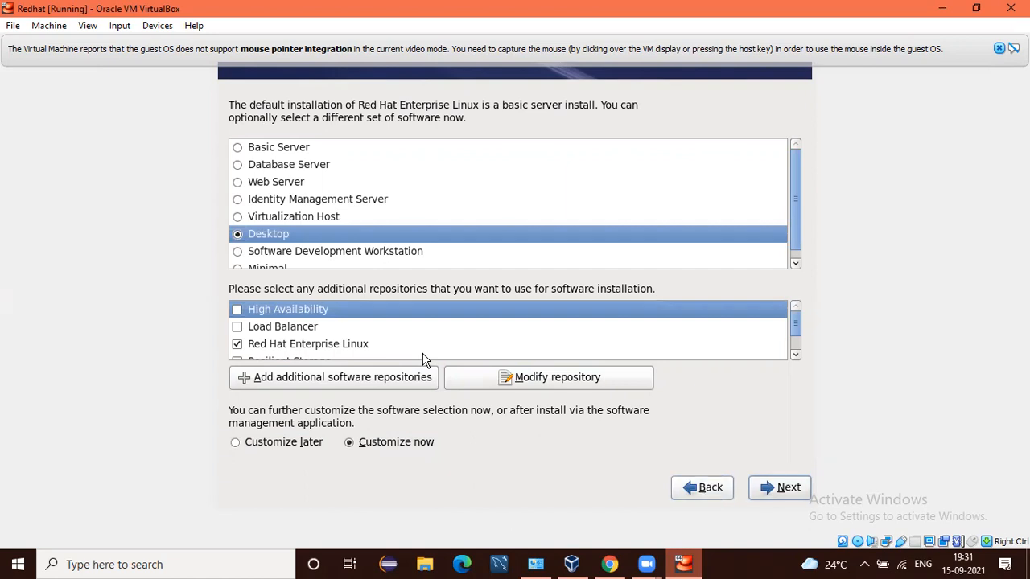
{"action": "key", "text": "Return"}
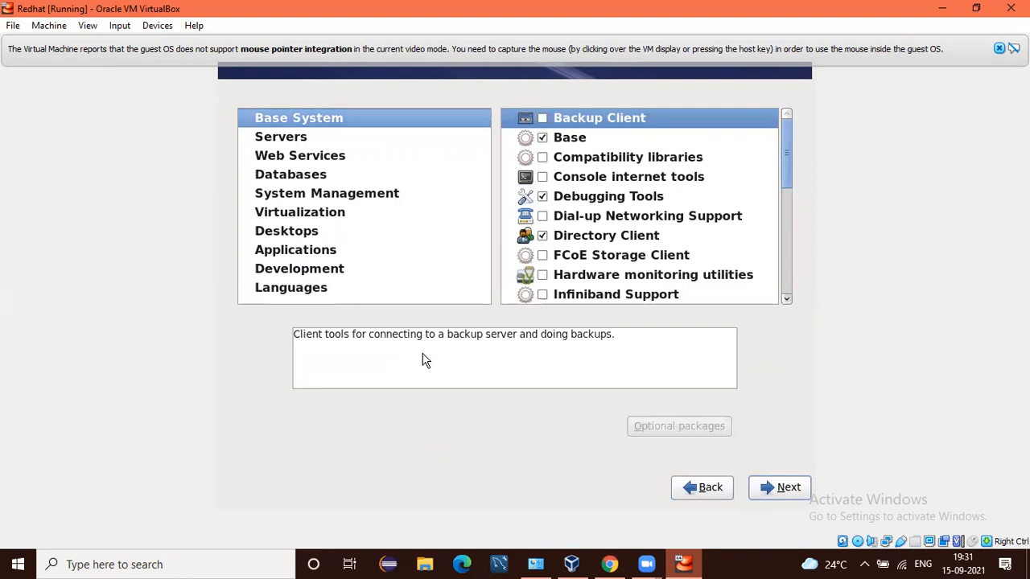
Review the package categories down to Desktops, keep the default package groups and start the package installation
{"action": "key", "text": "Down"}
{"action": "key", "text": "Down"}
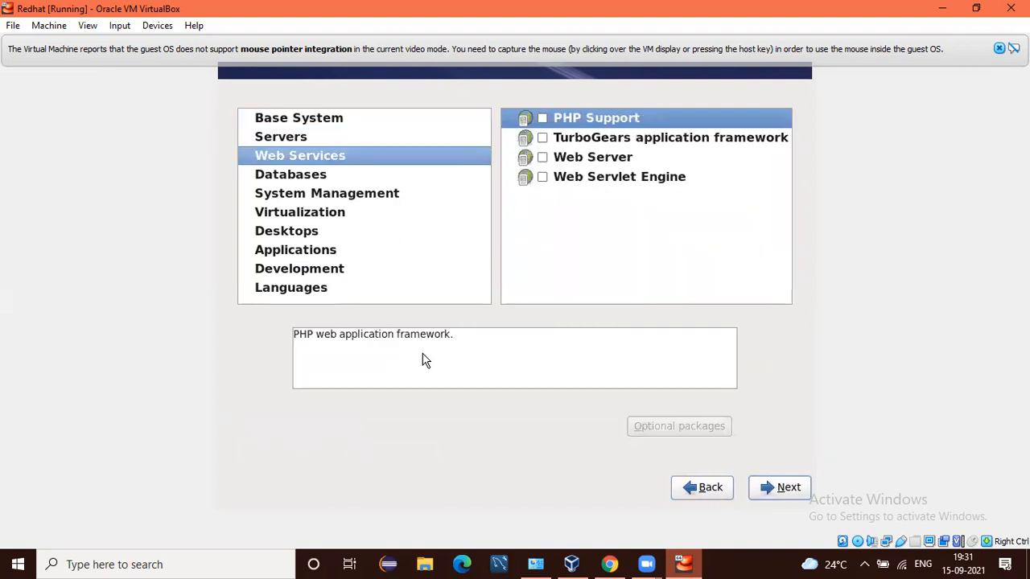
{"action": "key", "text": "Down"}
{"action": "key", "text": "Down"}
{"action": "key", "text": "Down"}
{"action": "key", "text": "Down"}
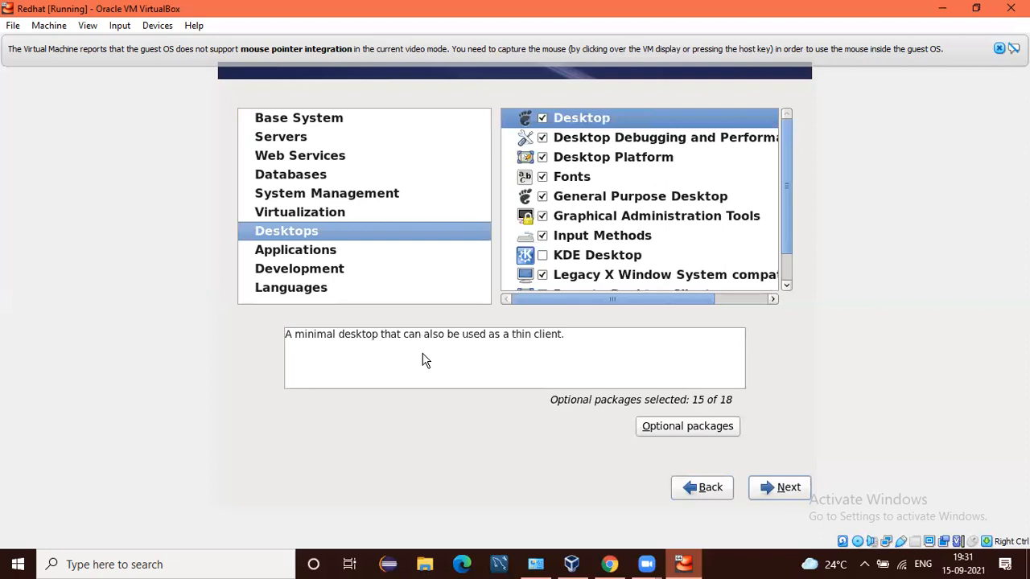
{"action": "key", "text": "Tab"}
{"action": "key", "text": "Tab"}
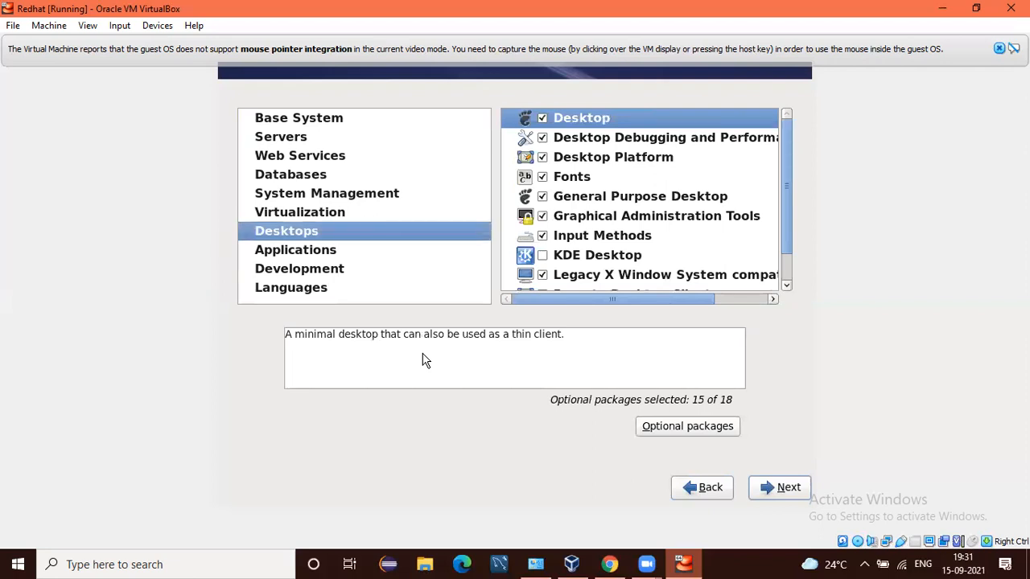
{"action": "key", "text": "Tab"}
{"action": "key", "text": "Tab"}
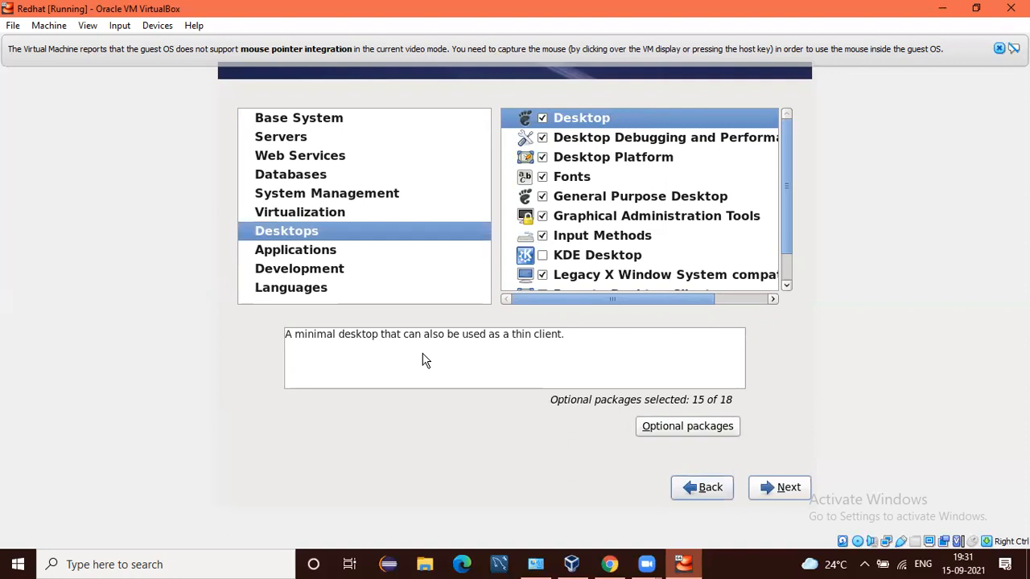
{"action": "key", "text": "Return"}
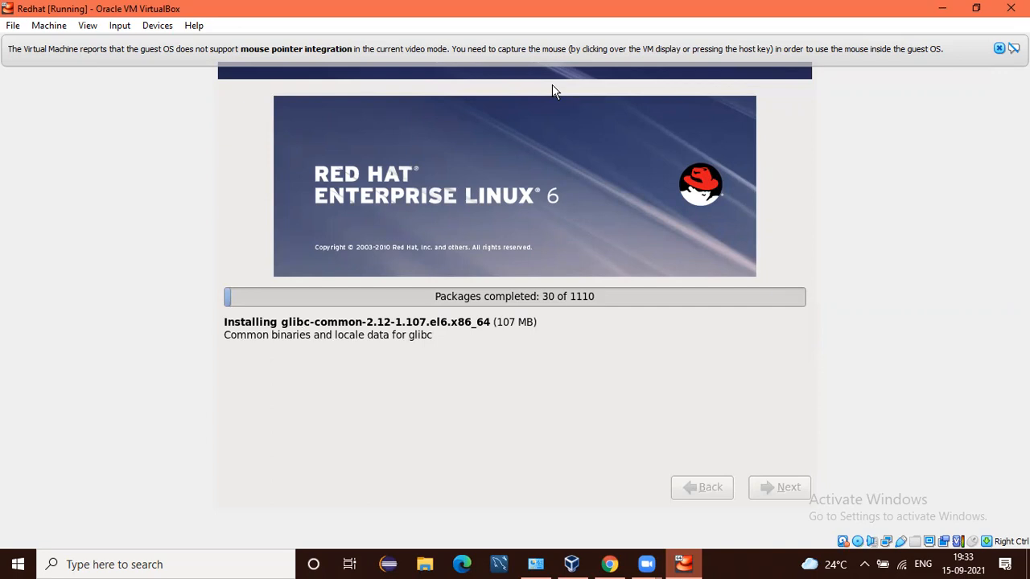
{"action": "left_click", "coordinate": [553, 86]}
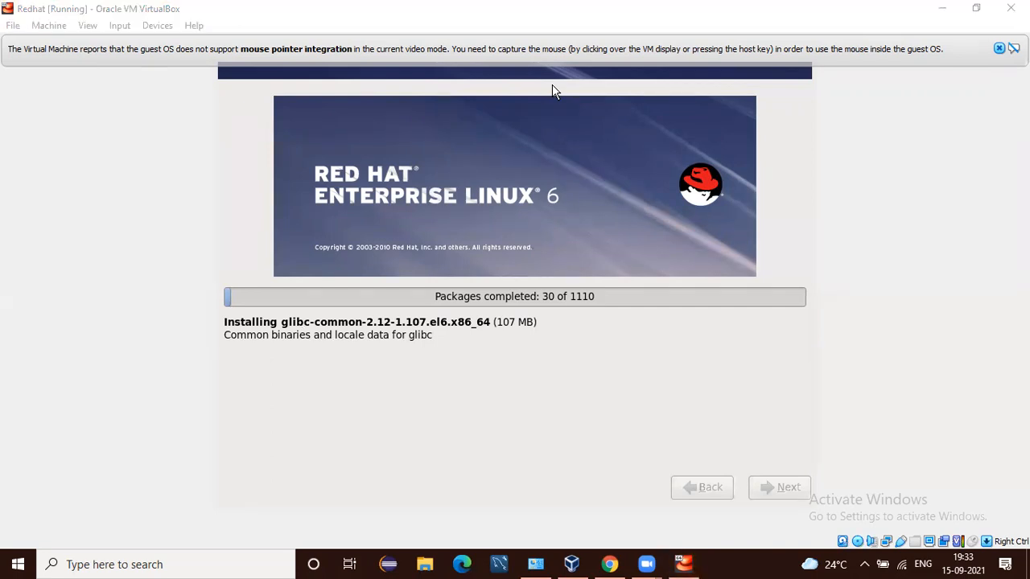